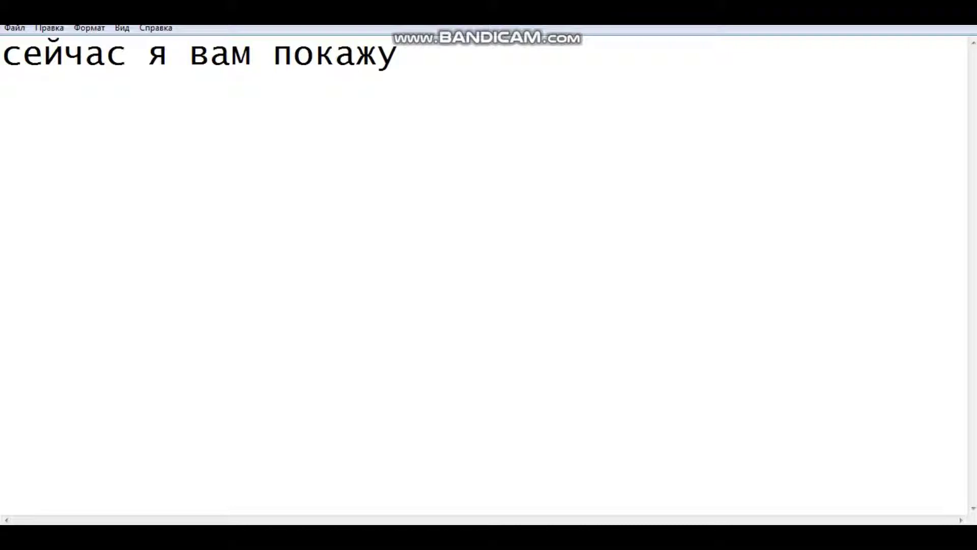
# - Complete the note's sentence so it reads "сейчас я вам покажу как сделать интро в програме Wondershare Filmora"
pyautogui.write('как с')
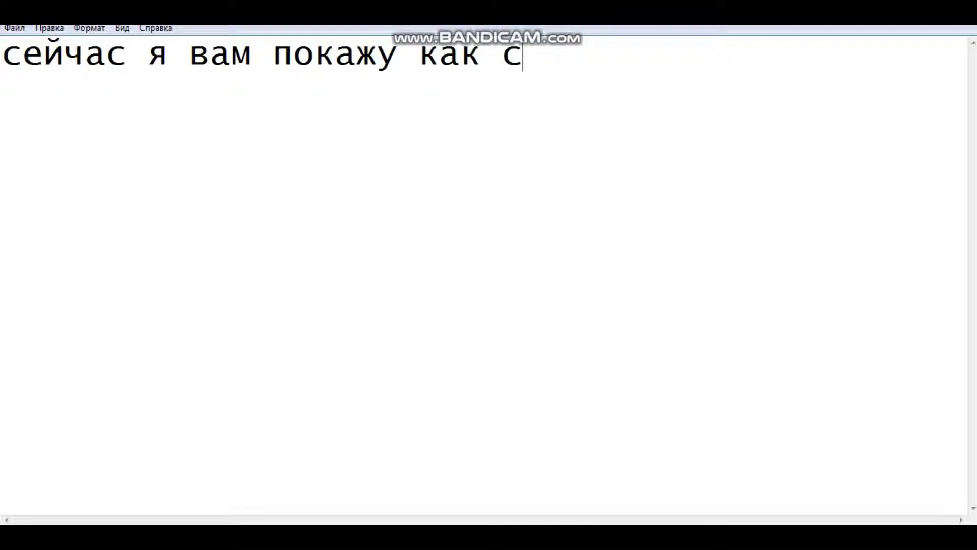
pyautogui.write('делать и')
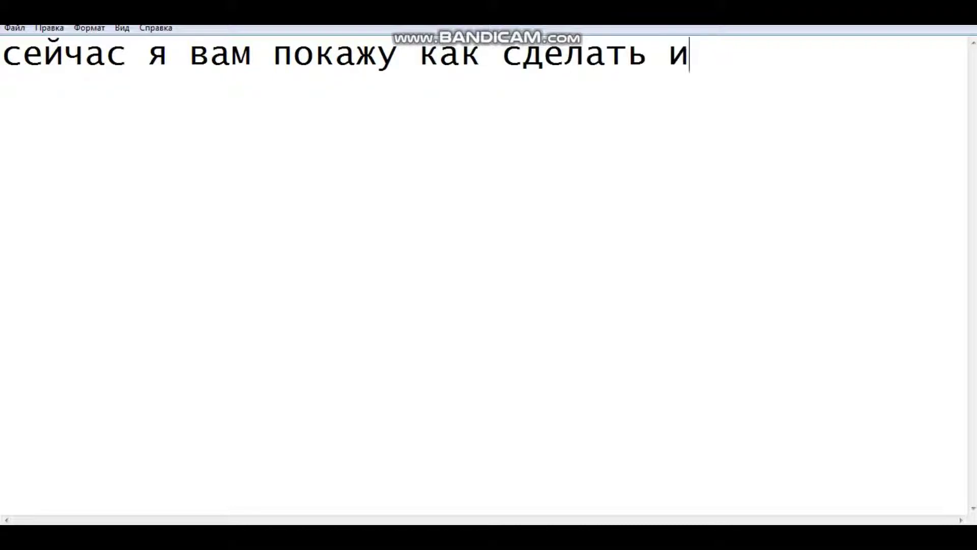
pyautogui.write('нтро в ')
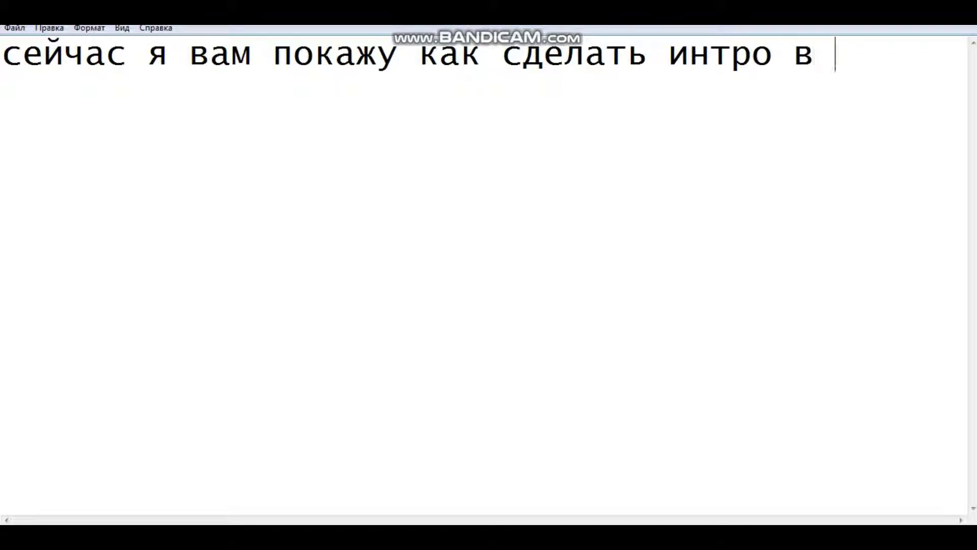
pyautogui.write('програме')
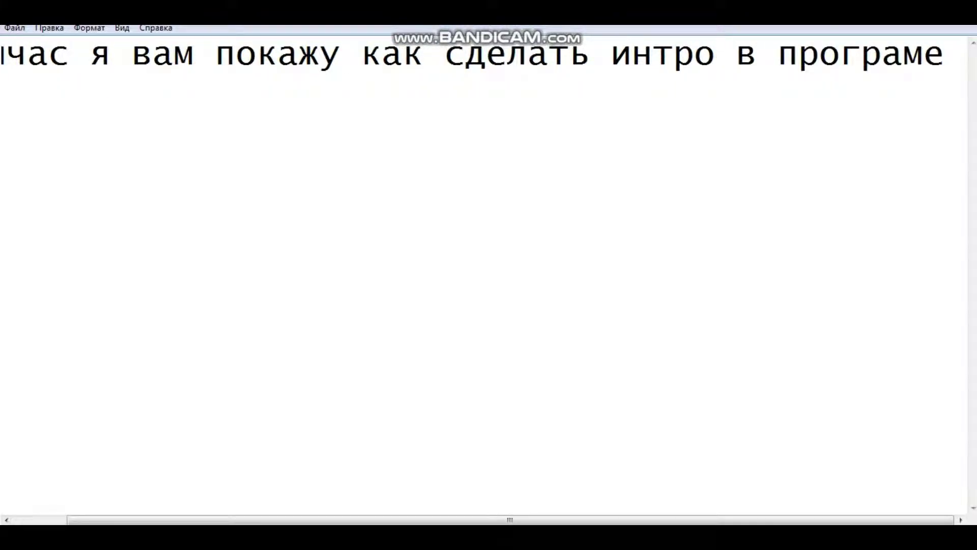
pyautogui.write('Wondershare Filmora')
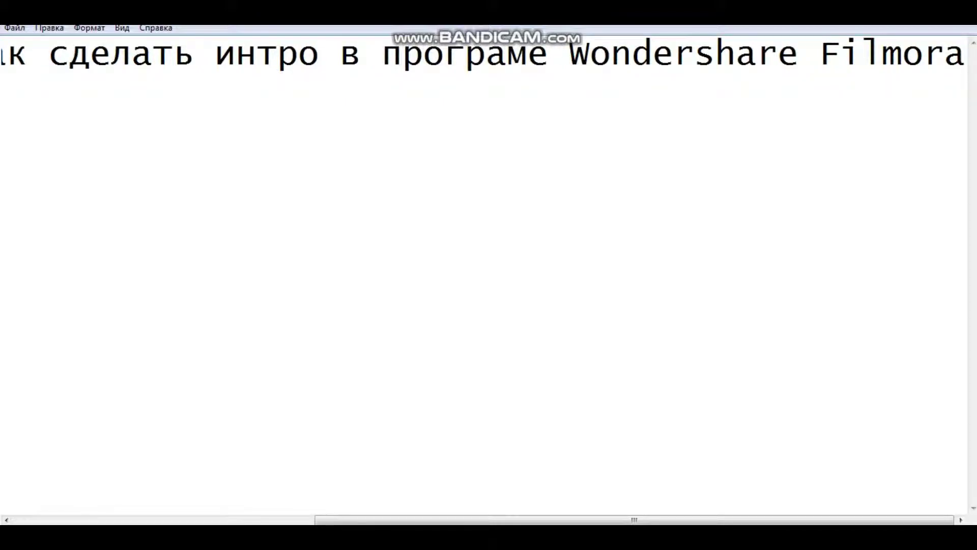
# - Replace the whole note with the text "для начала нужно найти фон"
pyautogui.press('BackSpace')
pyautogui.press('BackSpace')
pyautogui.press('BackSpace')
pyautogui.press('BackSpace')
pyautogui.press('BackSpace')
pyautogui.press('BackSpace')
pyautogui.press('BackSpace')
pyautogui.press('BackSpace')
pyautogui.press('BackSpace')
pyautogui.press('BackSpace')
pyautogui.press('BackSpace')
pyautogui.press('BackSpace')
pyautogui.press('BackSpace')
pyautogui.press('BackSpace')
pyautogui.press('BackSpace')
pyautogui.press('BackSpace')
pyautogui.press('BackSpace')
pyautogui.press('BackSpace')
pyautogui.press('BackSpace')
pyautogui.press('BackSpace')
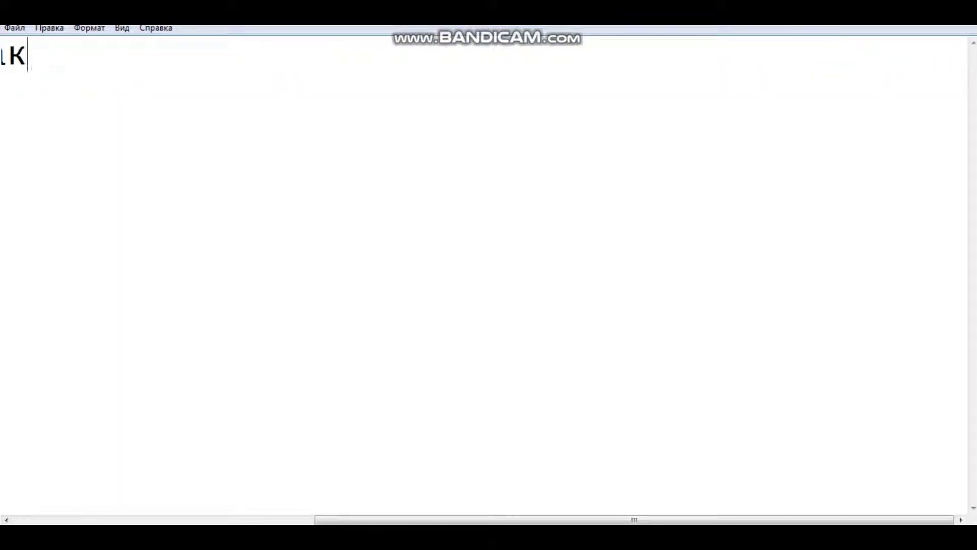
pyautogui.press('BackSpace')
pyautogui.press('BackSpace')
pyautogui.press('BackSpace')
pyautogui.press('BackSpace')
pyautogui.press('BackSpace')
pyautogui.press('BackSpace')
pyautogui.press('BackSpace')
pyautogui.press('BackSpace')
pyautogui.press('BackSpace')
pyautogui.press('BackSpace')
pyautogui.write('для на')
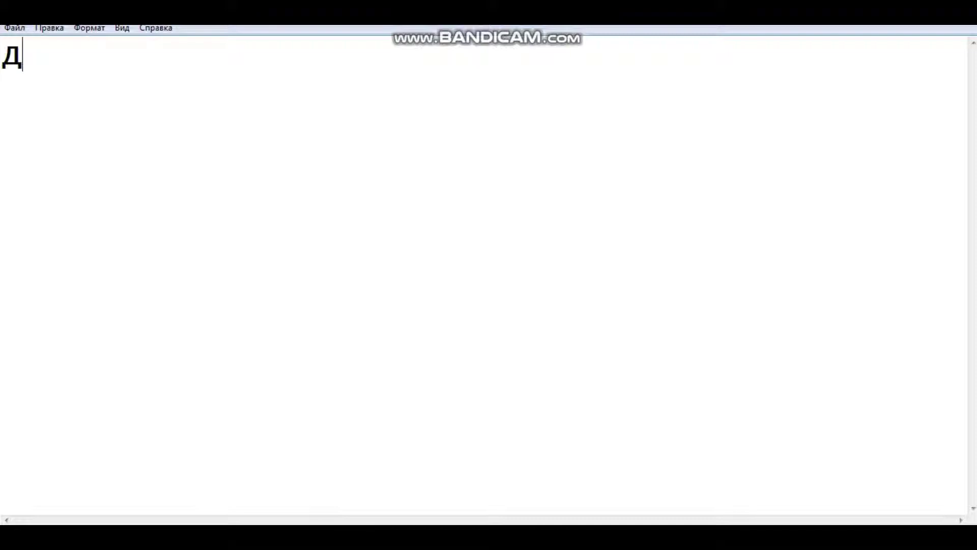
pyautogui.write('чал')
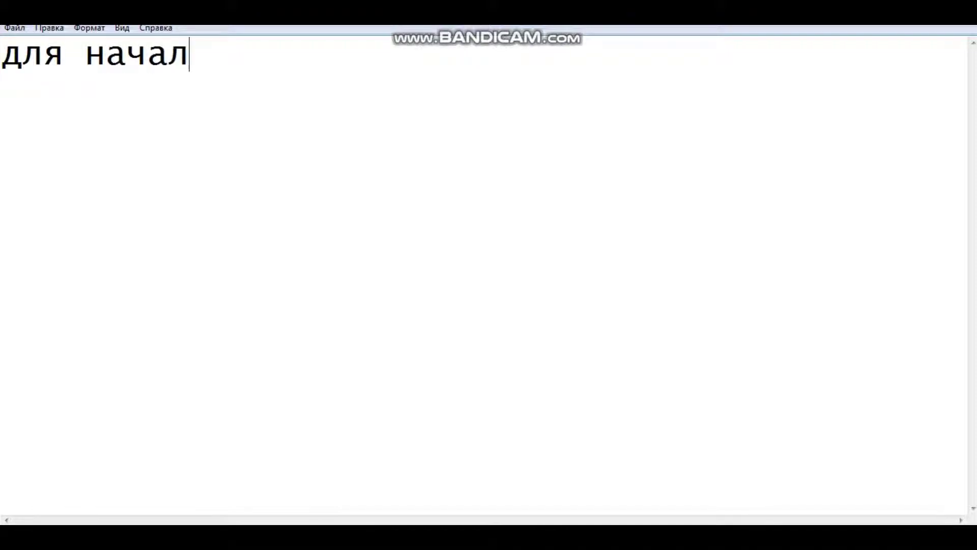
pyautogui.write('а нуж')
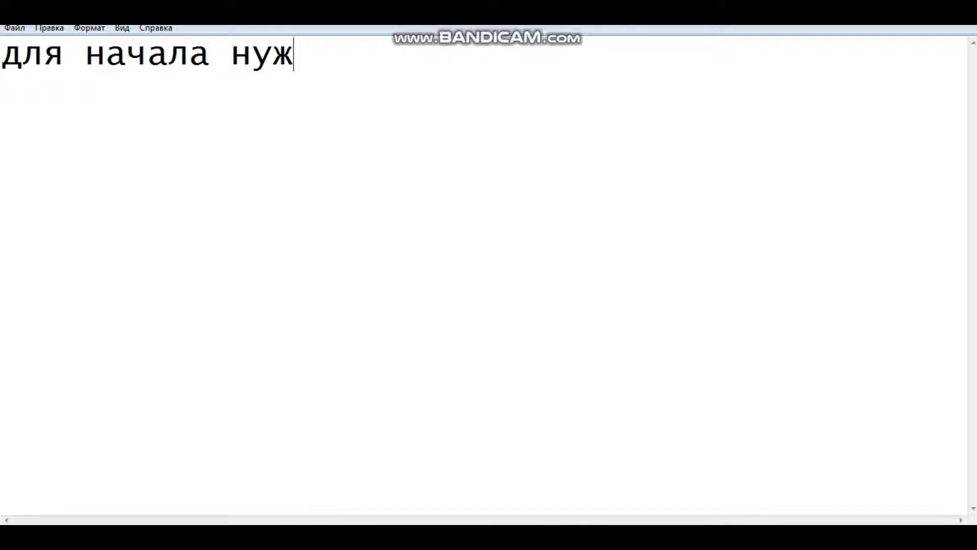
pyautogui.write('но')
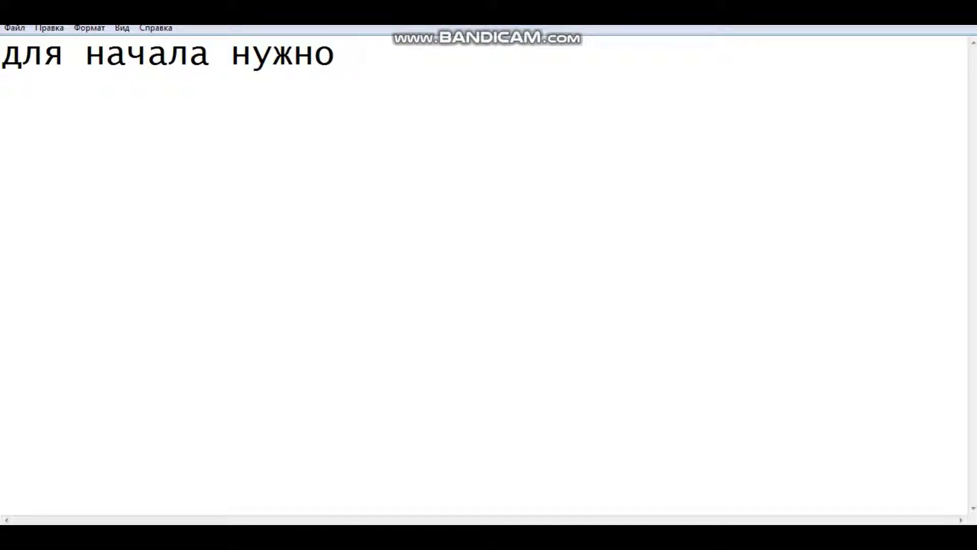
pyautogui.write(' наити ')
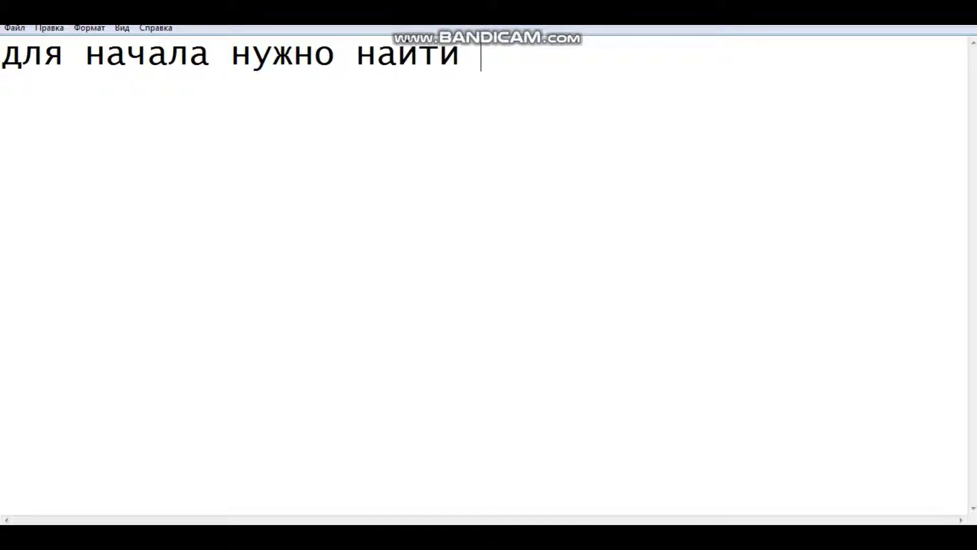
pyautogui.write('фон')
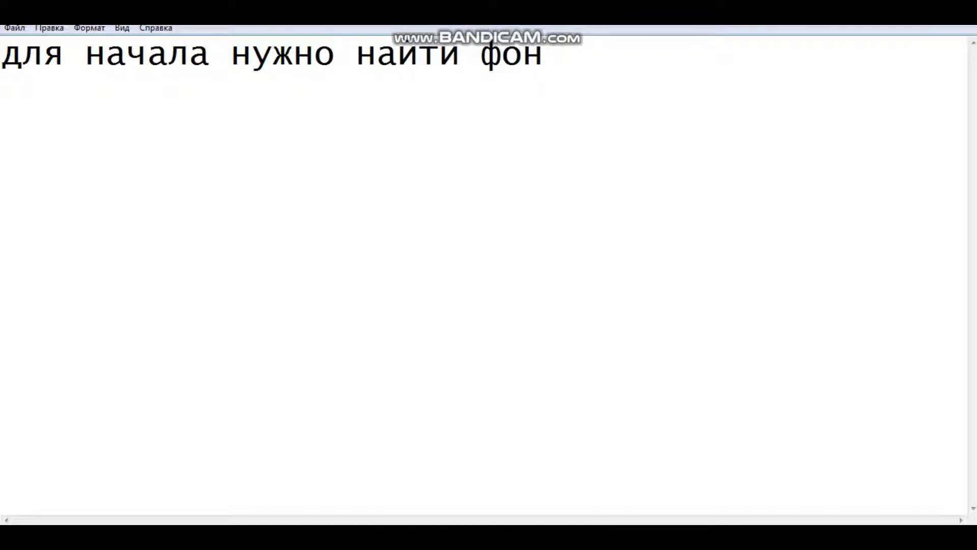
# - Switch to Google Chrome and look through the Google image results for "фон для интро" for a background
pyautogui.press('super+d')
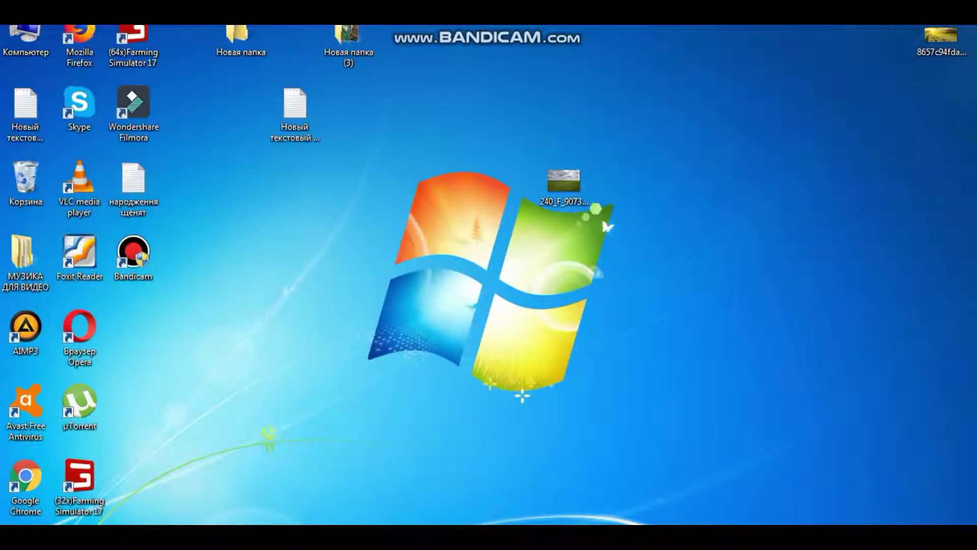
pyautogui.hotkey('alt', 'Tab')
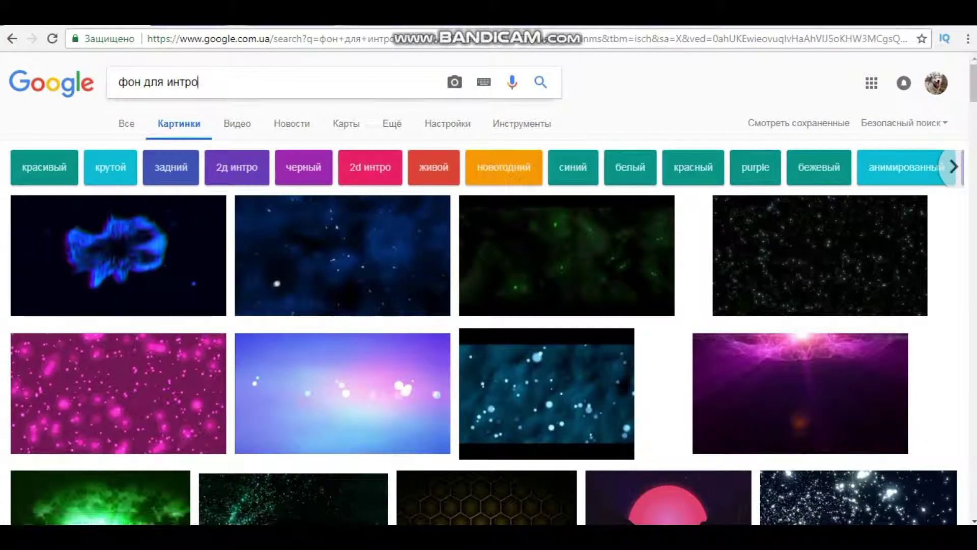
pyautogui.moveTo(199, 83); pyautogui.dragTo(118, 82)
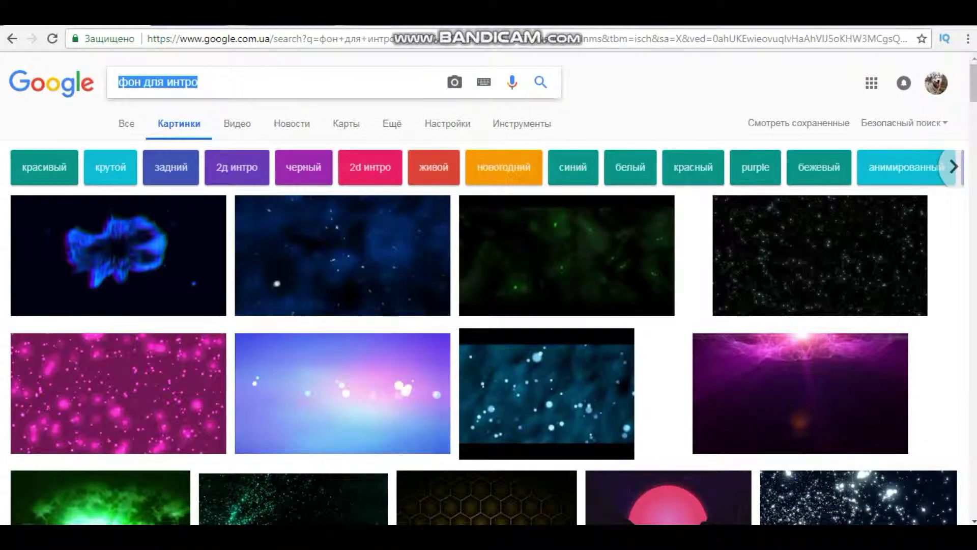
pyautogui.scroll(-20, 484, 288)
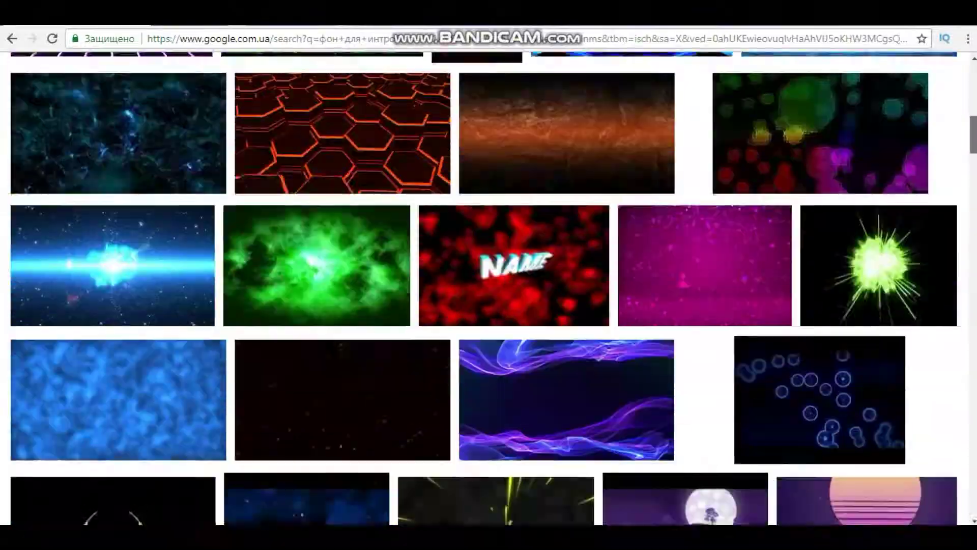
pyautogui.scroll(-20, 483, 288)
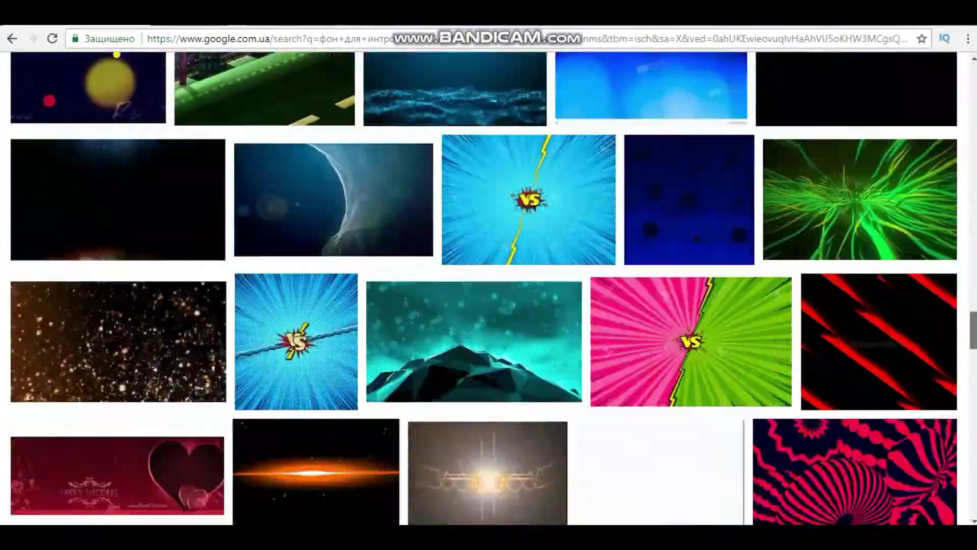
pyautogui.scroll(-5, 484, 288)
pyautogui.scroll(20, 483, 288)
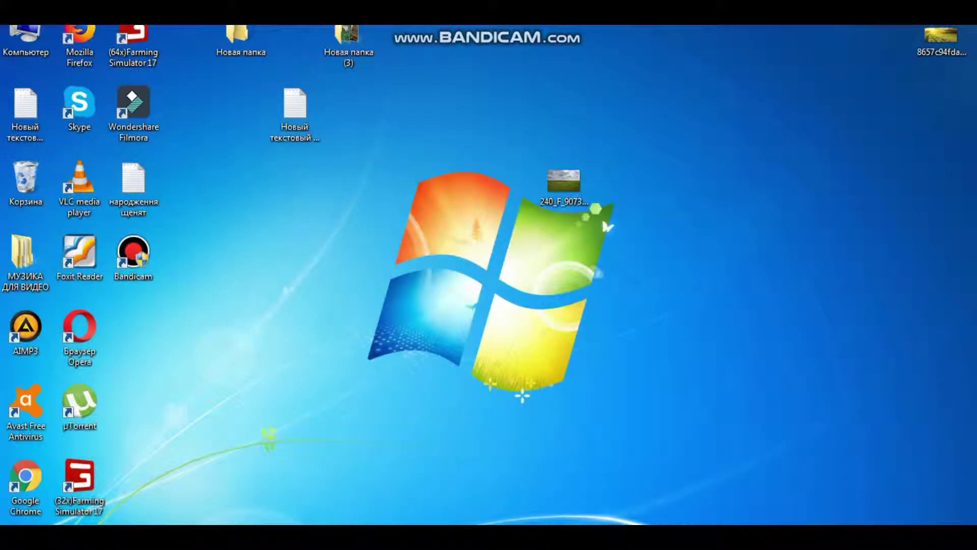
# - Switch to Wondershare Filmora, place the imported green field picture on the video track and extend its clip to about 8 seconds
pyautogui.moveTo(525, 238); pyautogui.dragTo(553, 163)
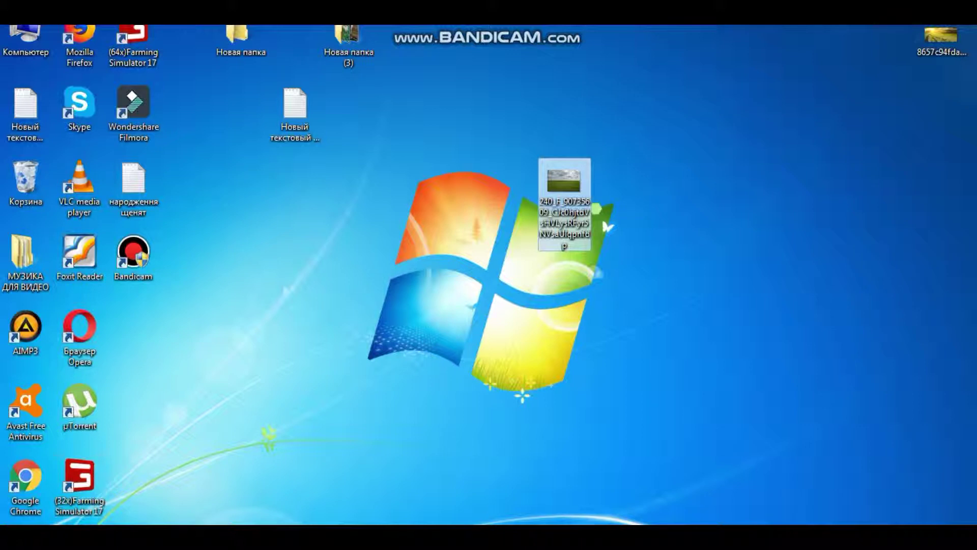
pyautogui.click(150, 536)
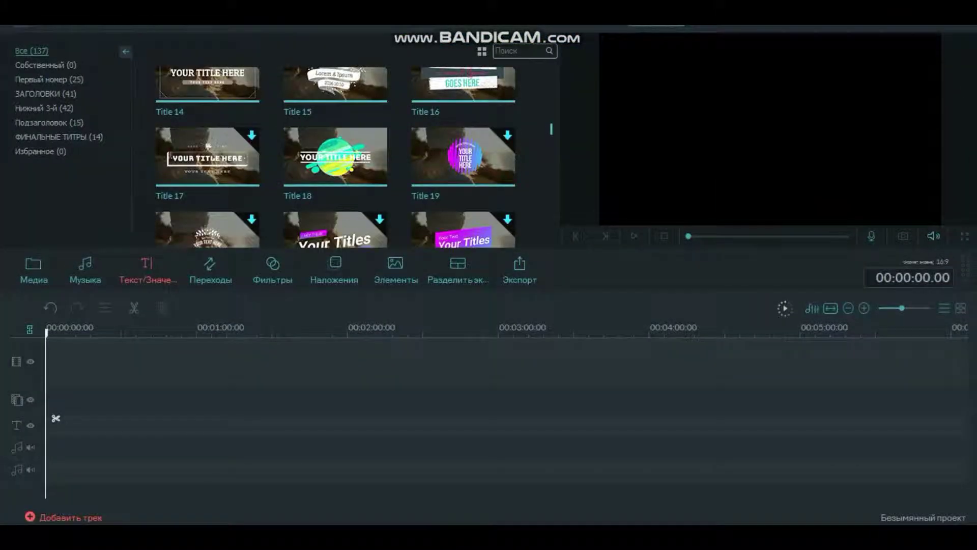
pyautogui.click(34, 270)
pyautogui.moveTo(207, 100)
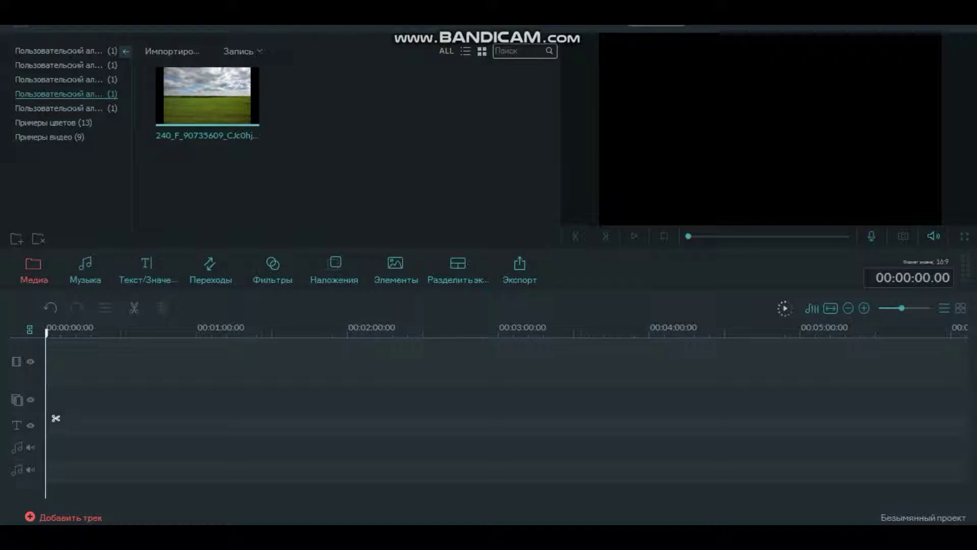
pyautogui.click(207, 96)
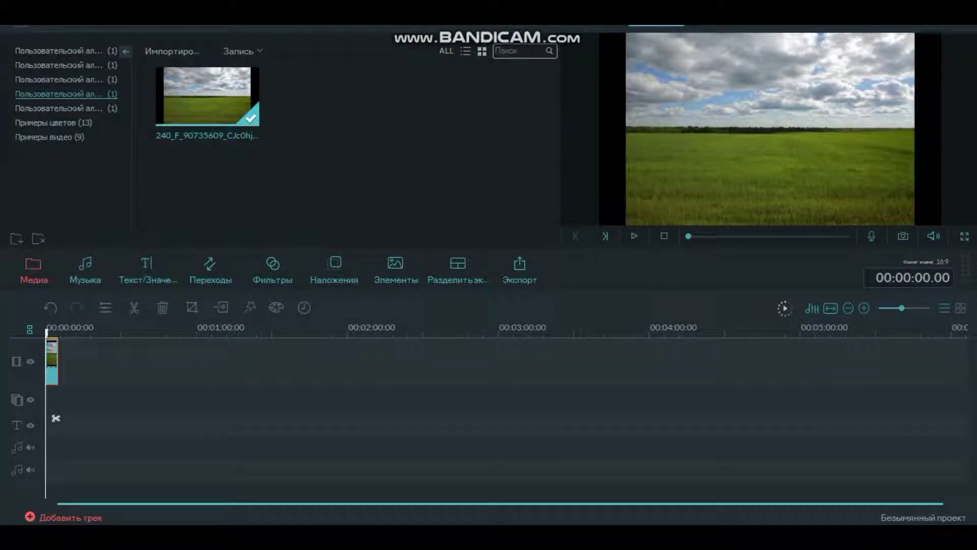
pyautogui.click(634, 235)
pyautogui.moveTo(57, 362); pyautogui.dragTo(65, 362)
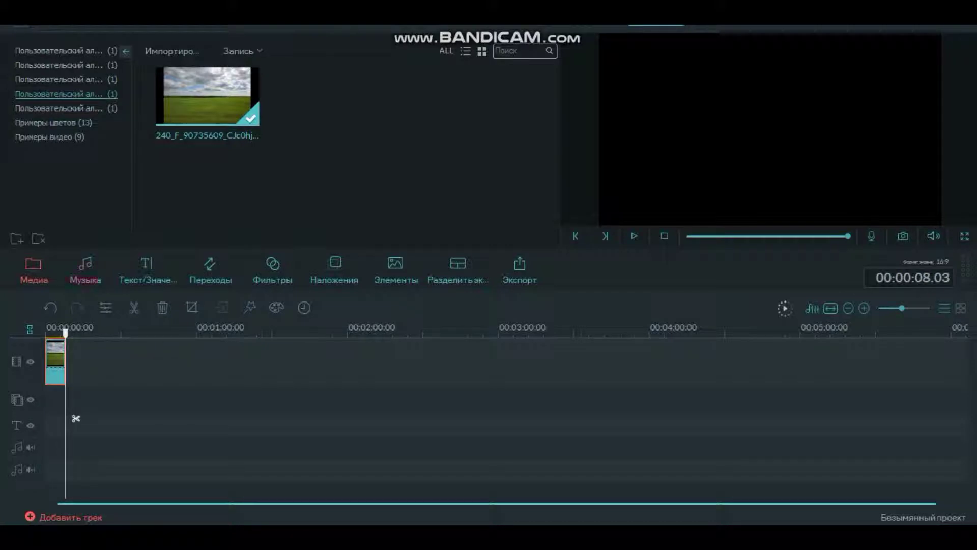
# - Add the Title 18 template to the text track at about 1 second into the clip
pyautogui.click(86, 269)
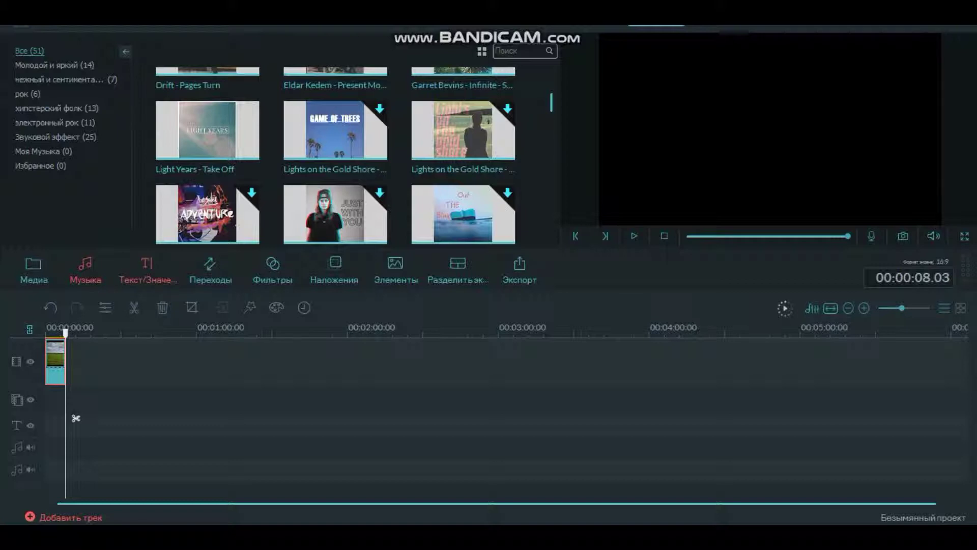
pyautogui.hotkey('alt', '3')
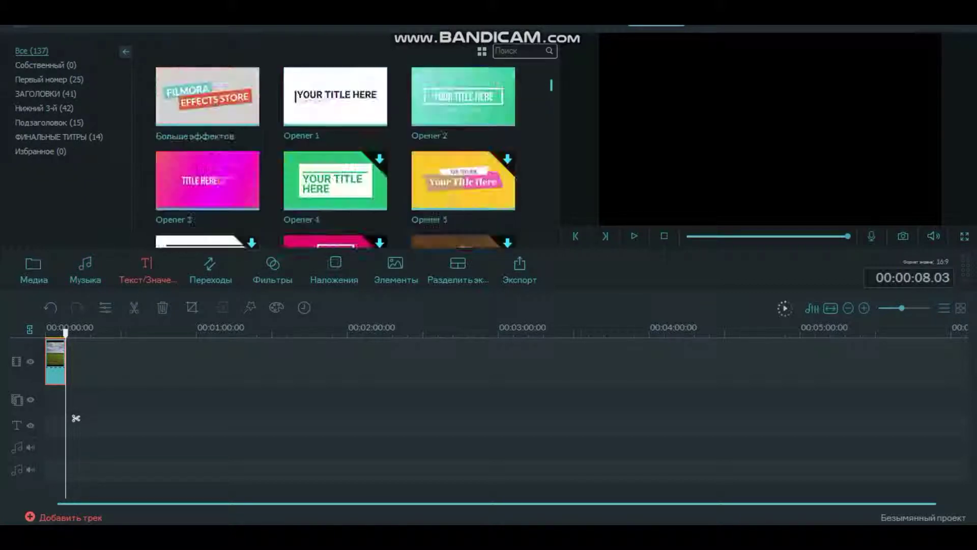
pyautogui.scroll(-8, 335, 158)
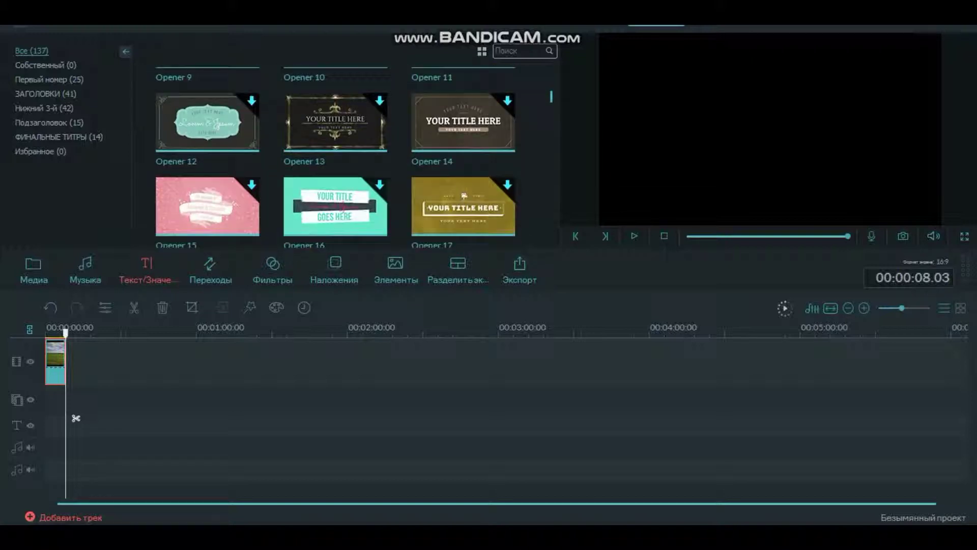
pyautogui.scroll(-10, 336, 158)
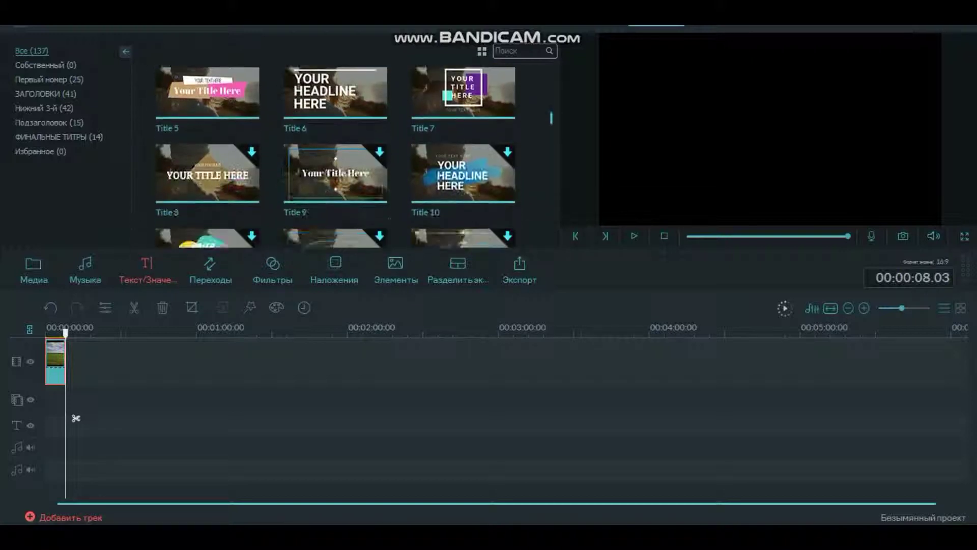
pyautogui.scroll(-5, 336, 158)
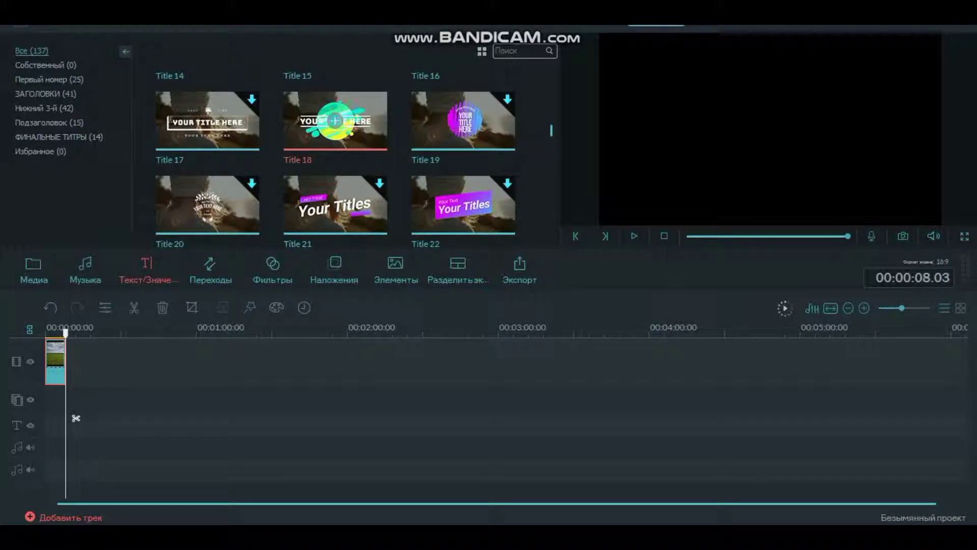
pyautogui.moveTo(66, 332); pyautogui.dragTo(49, 332)
pyautogui.moveTo(49, 418); pyautogui.dragTo(48, 417)
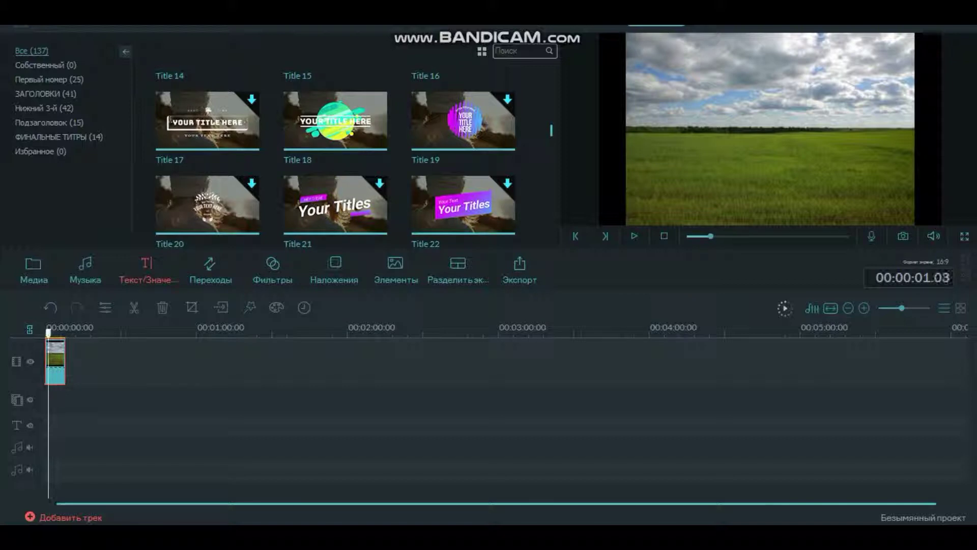
pyautogui.click(335, 120)
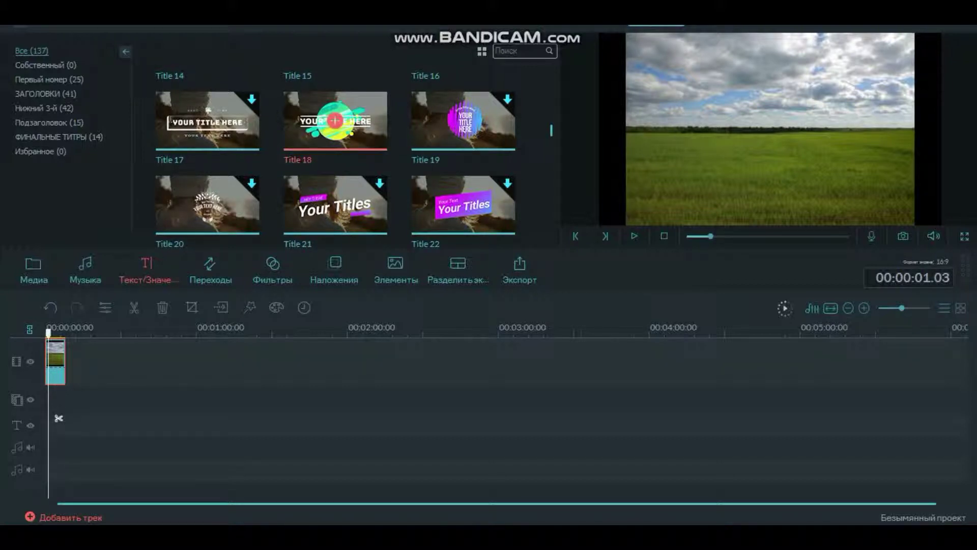
pyautogui.click(335, 120)
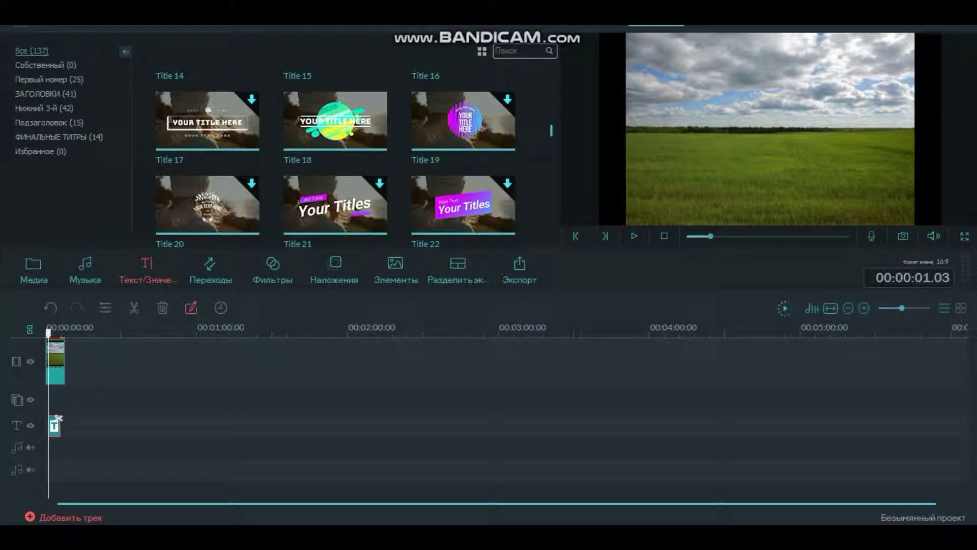
# - Open the title clip for advanced editing and replace its text "YOUR TITLE HERE" with "В селі"
pyautogui.doubleClick(55, 424)
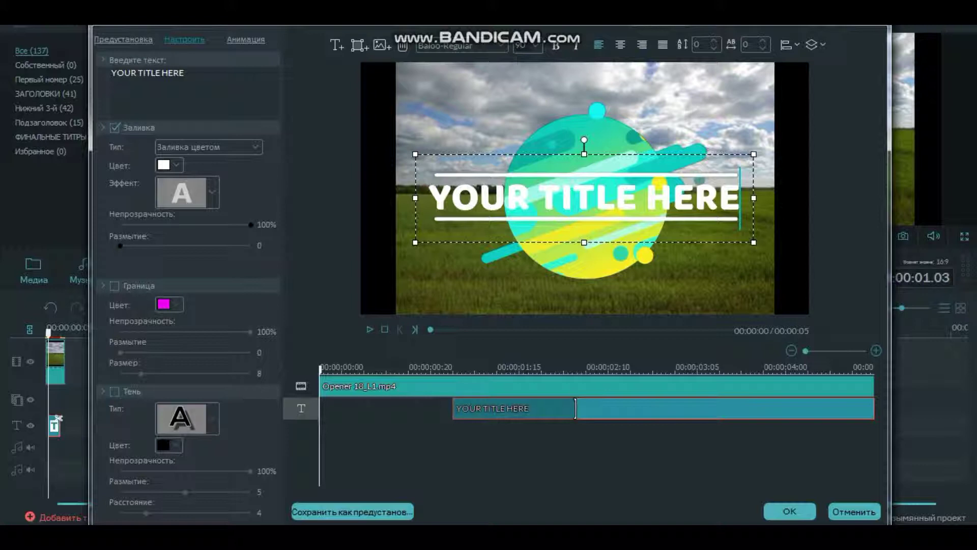
pyautogui.press('BackSpace')
pyautogui.press('BackSpace')
pyautogui.press('BackSpace')
pyautogui.press('BackSpace')
pyautogui.press('BackSpace')
pyautogui.press('BackSpace')
pyautogui.press('BackSpace')
pyautogui.press('BackSpace')
pyautogui.press('BackSpace')
pyautogui.press('BackSpace')
pyautogui.press('BackSpace')
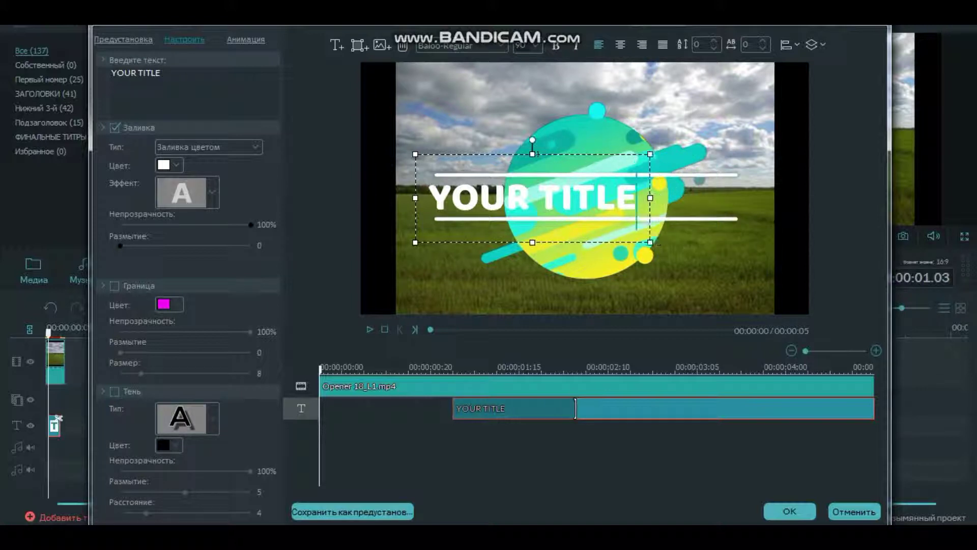
pyautogui.press('BackSpace')
pyautogui.press('BackSpace')
pyautogui.press('BackSpace')
pyautogui.press('BackSpace')
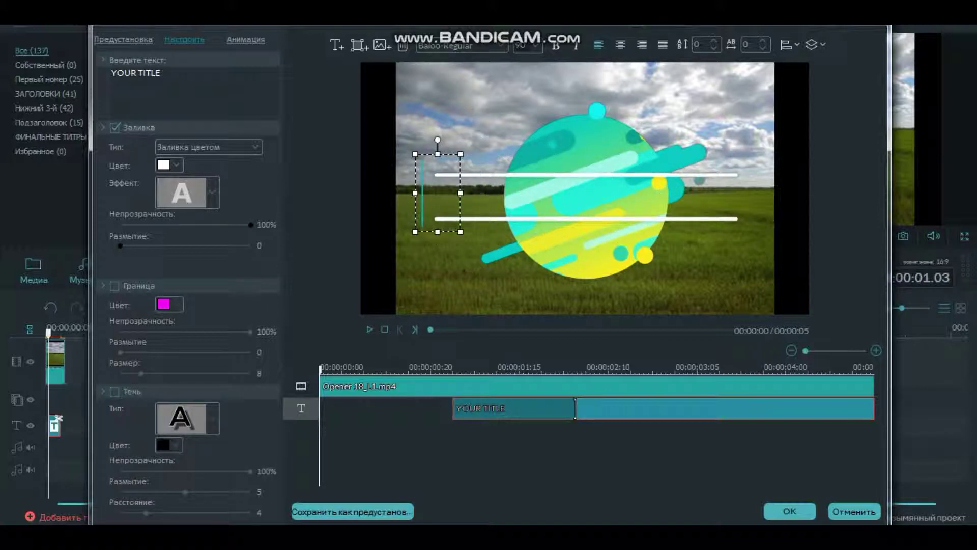
pyautogui.write('В се')
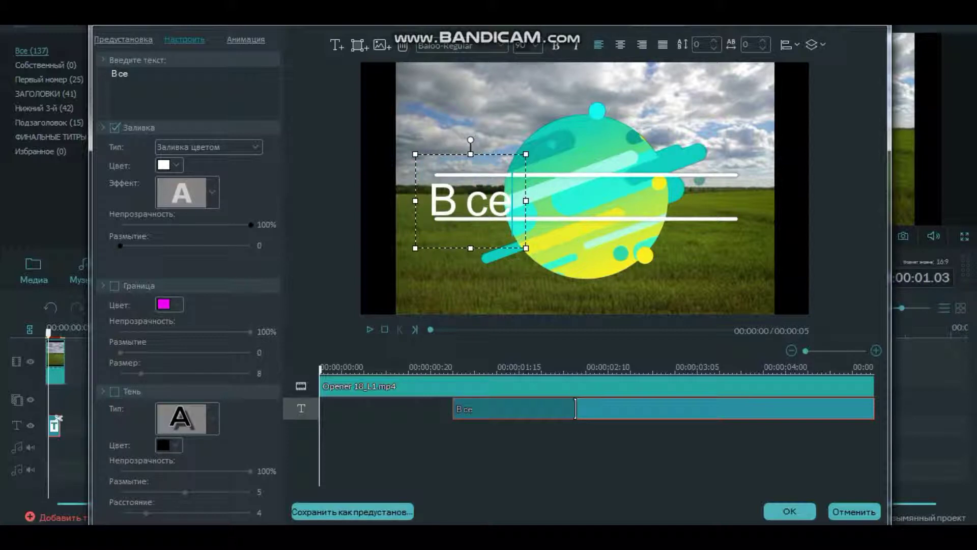
pyautogui.write('лі')
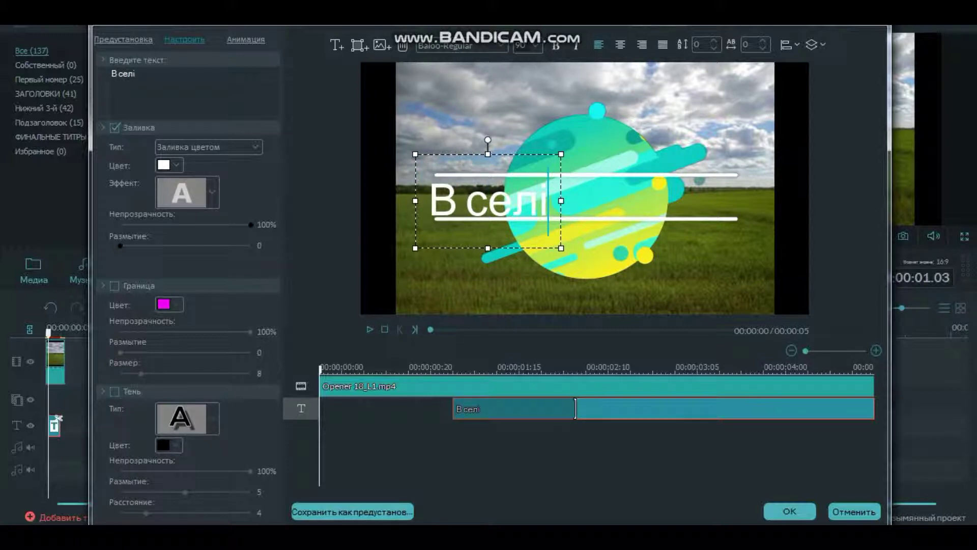
# - Enlarge the "В селі" text slightly and centre it over the coloured circle between the two white lines
pyautogui.moveTo(488, 201); pyautogui.dragTo(585, 196)
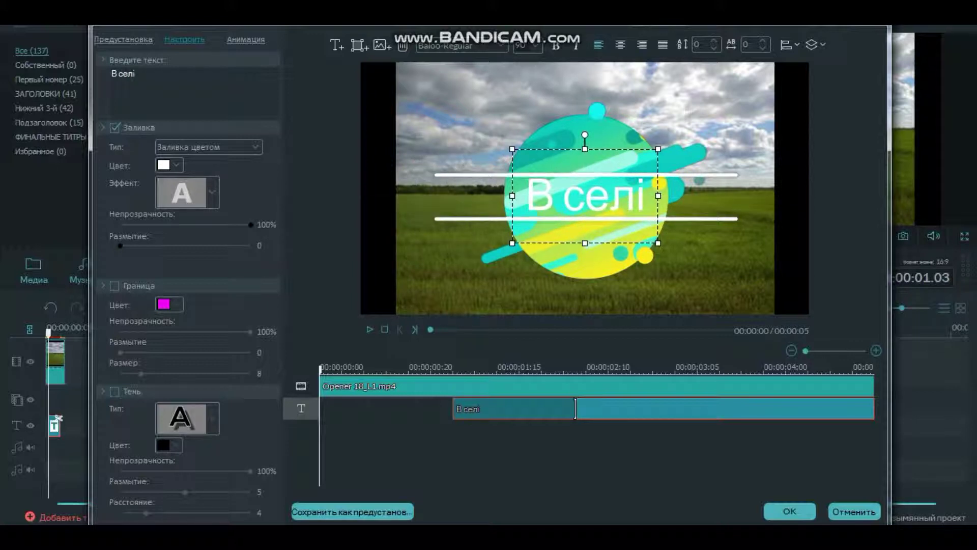
pyautogui.moveTo(658, 149); pyautogui.dragTo(681, 137)
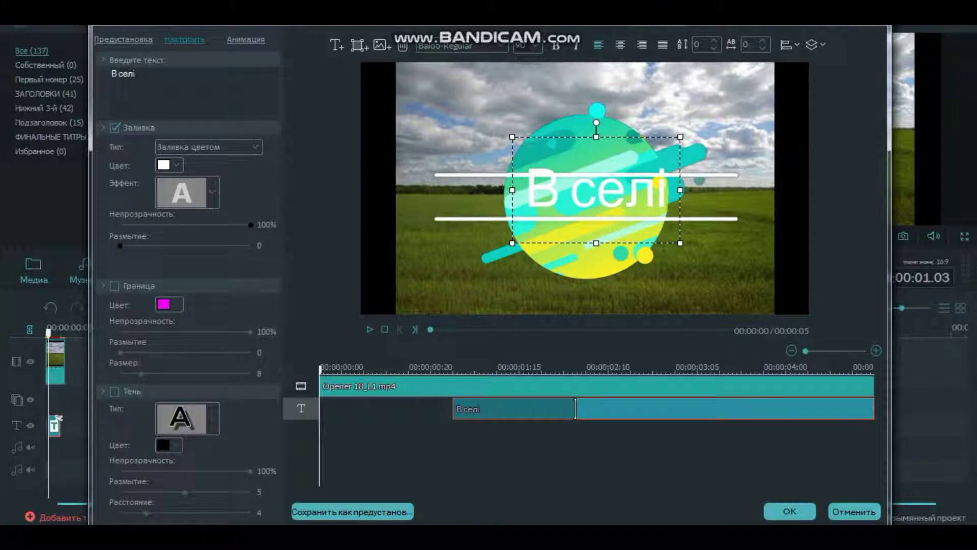
pyautogui.moveTo(596, 190); pyautogui.dragTo(584, 201)
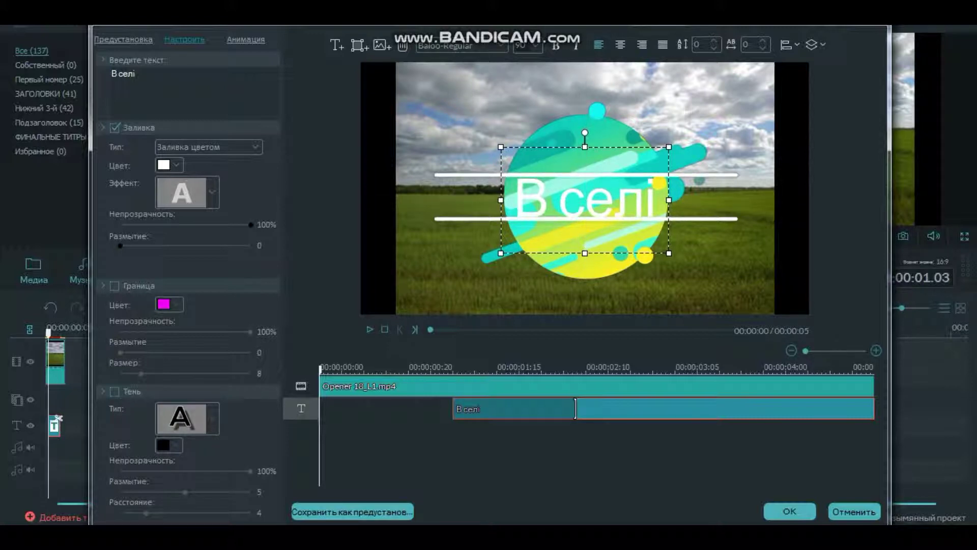
# - Set the fill colour of the "В селі" text to dark orange-brown
pyautogui.click(176, 165)
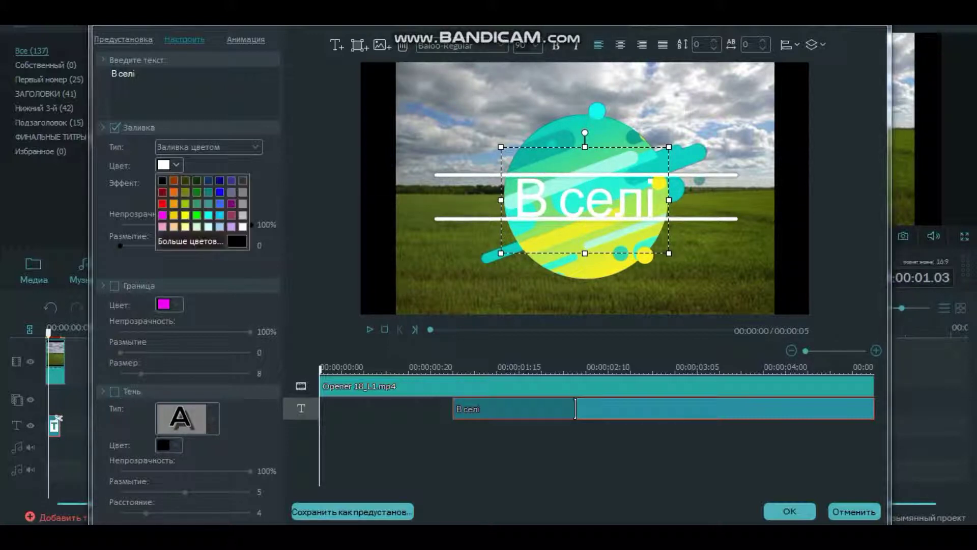
pyautogui.click(173, 181)
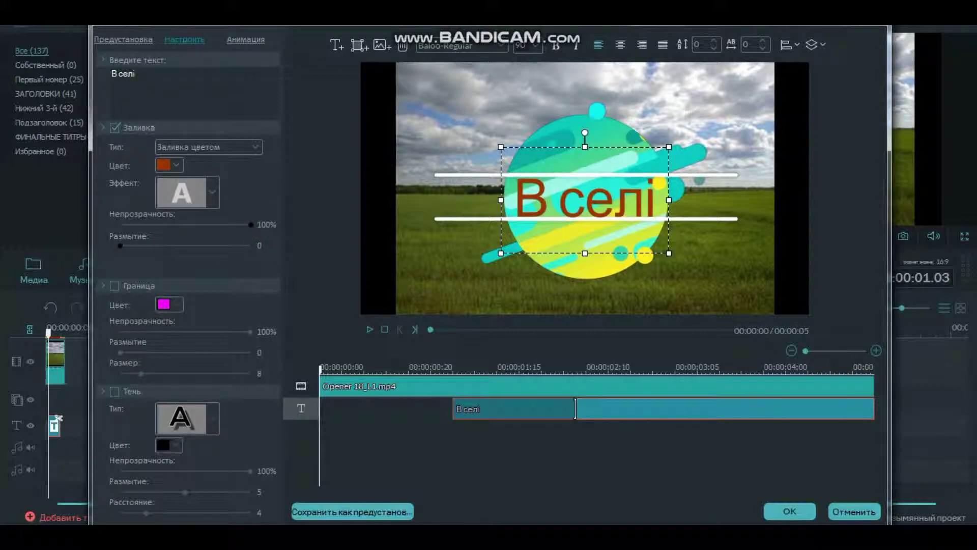
pyautogui.click(175, 164)
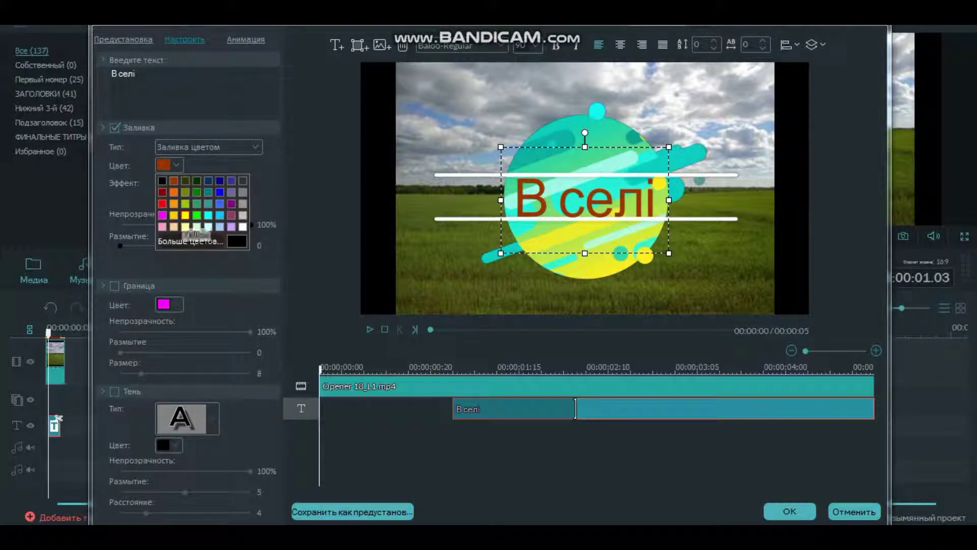
pyautogui.click(176, 164)
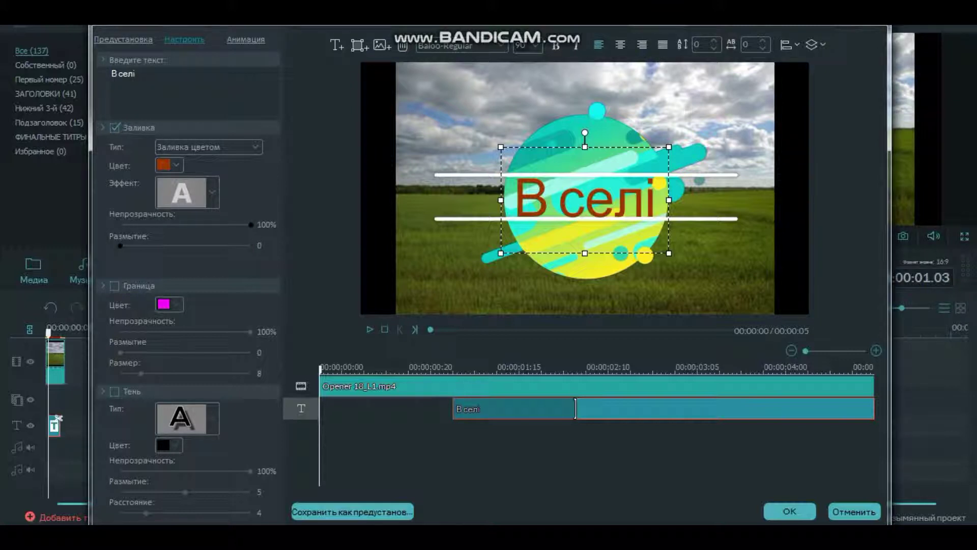
# - Apply one of the light-blue preset effects with a blur of 7 to the fill of the title text
pyautogui.moveTo(120, 246)
pyautogui.mouseDown()
pyautogui.moveTo(250, 246)
pyautogui.moveTo(120, 246)
pyautogui.mouseUp()
pyautogui.moveTo(251, 224)
pyautogui.mouseDown()
pyautogui.moveTo(159, 224)
pyautogui.moveTo(251, 224)
pyautogui.mouseUp()
pyautogui.click(212, 192)
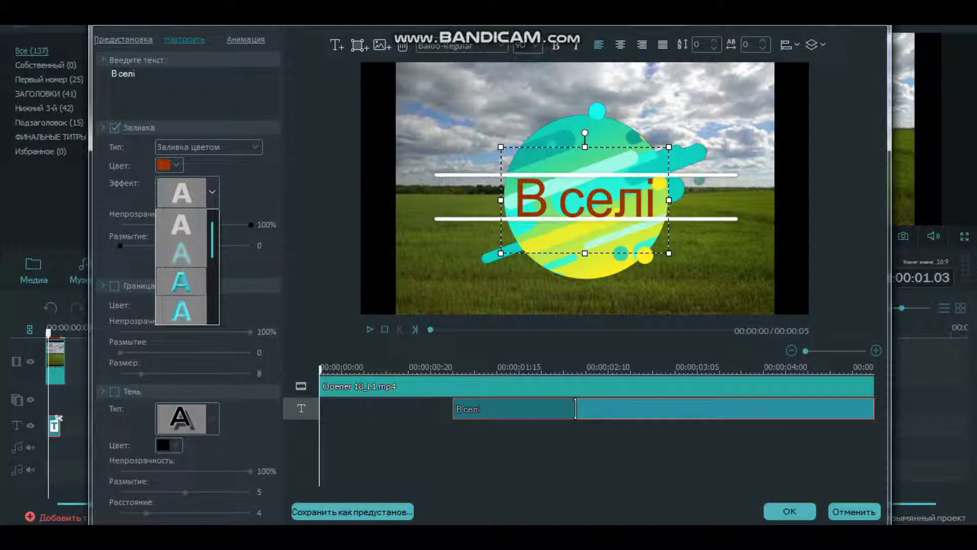
pyautogui.click(181, 281)
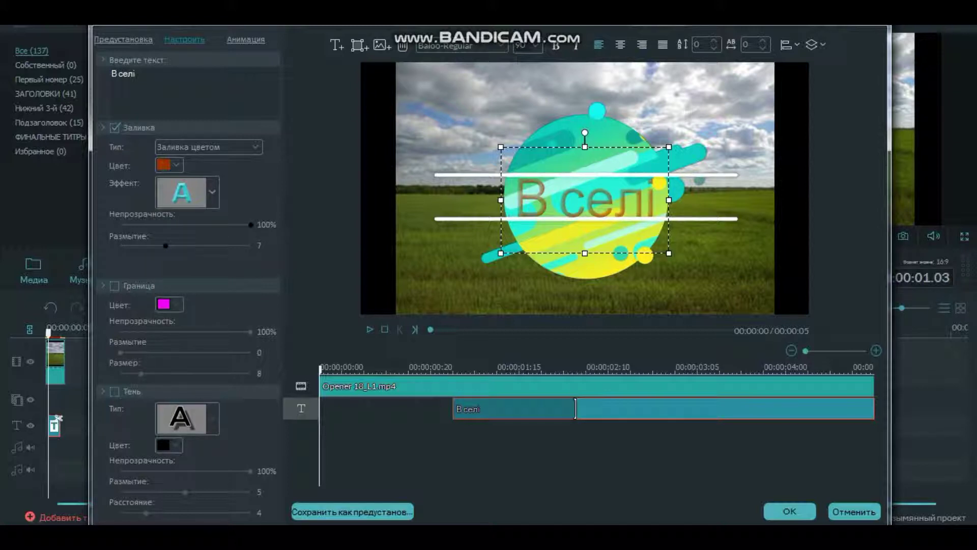
pyautogui.click(211, 192)
pyautogui.scroll(2, 187, 267)
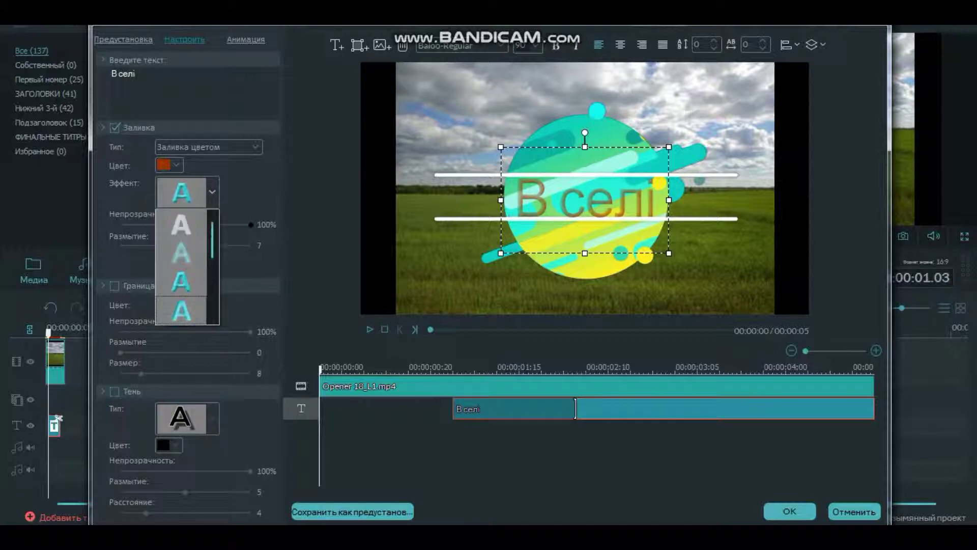
pyautogui.scroll(-2, 184, 267)
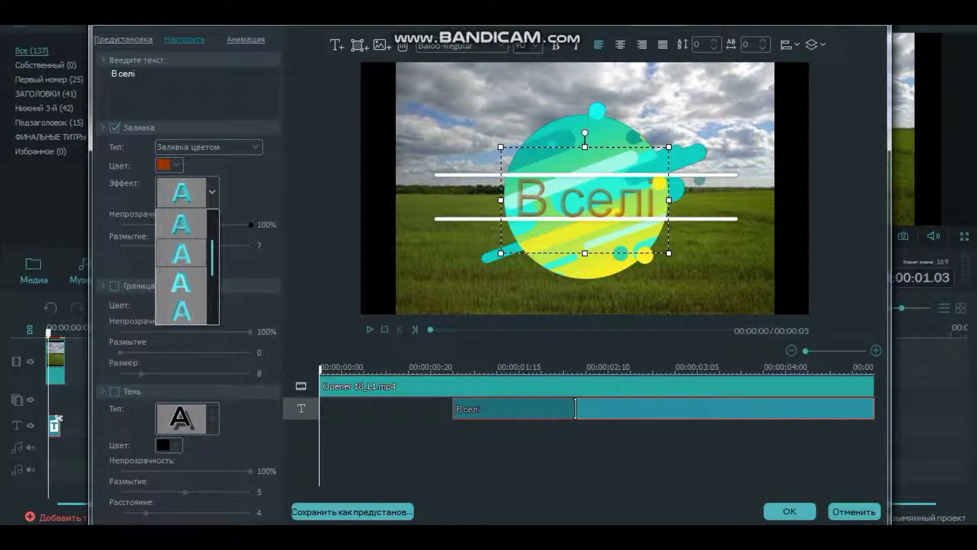
pyautogui.click(181, 253)
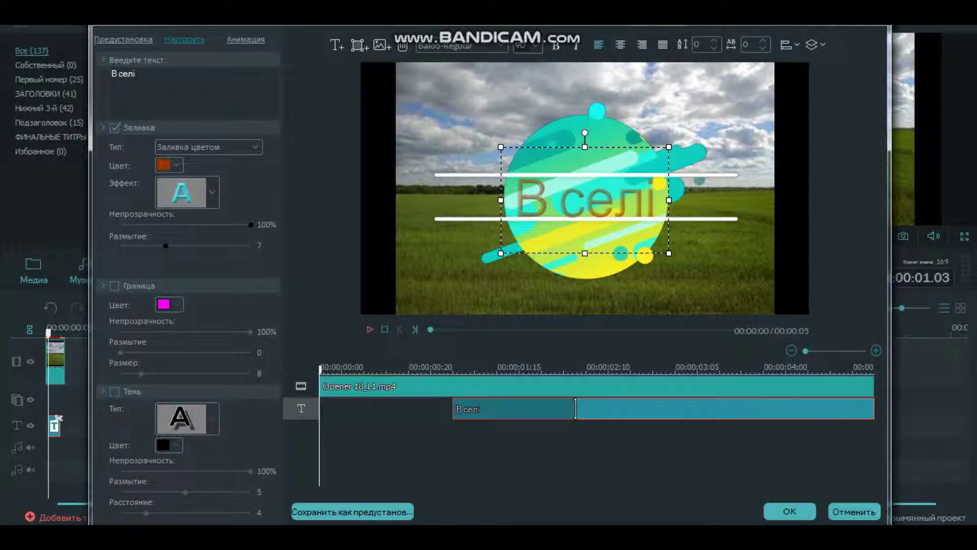
# - Preview the title animation, accept the title changes and play the intro from the start
pyautogui.click(370, 329)
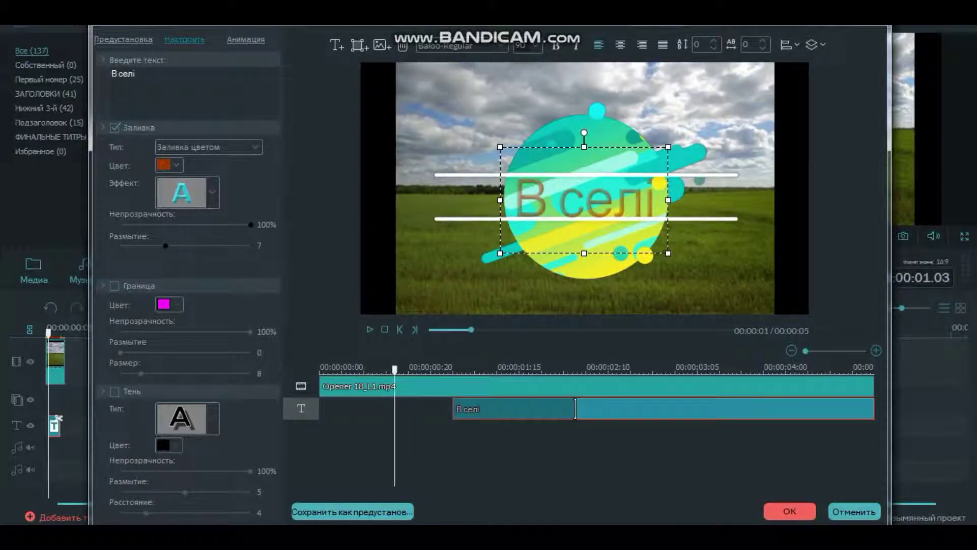
pyautogui.click(790, 511)
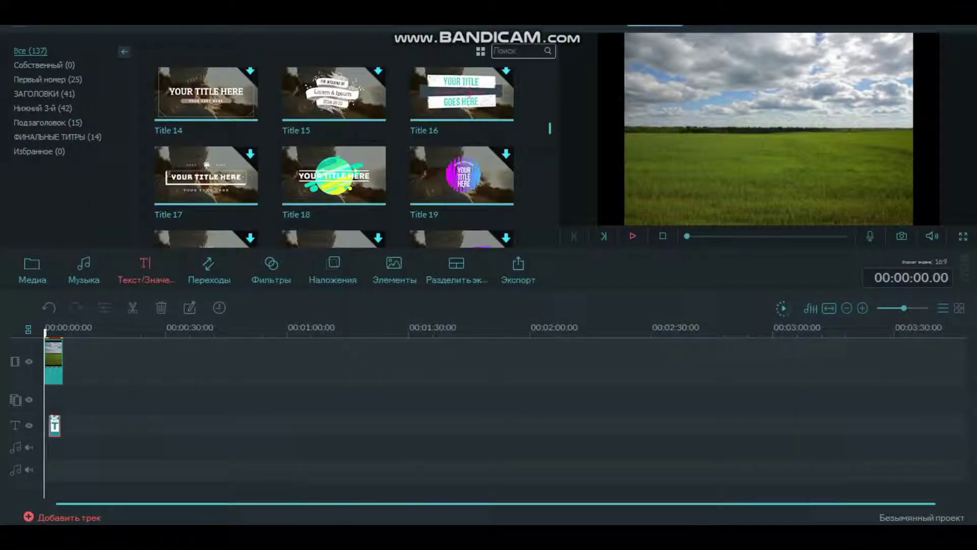
pyautogui.click(633, 235)
# - Switch to Notepad and replace the whole note with the text "вибираете мелодию"
pyautogui.hotkey('alt', 'Tab')
pyautogui.moveTo(543, 55); pyautogui.dragTo(1, 55)
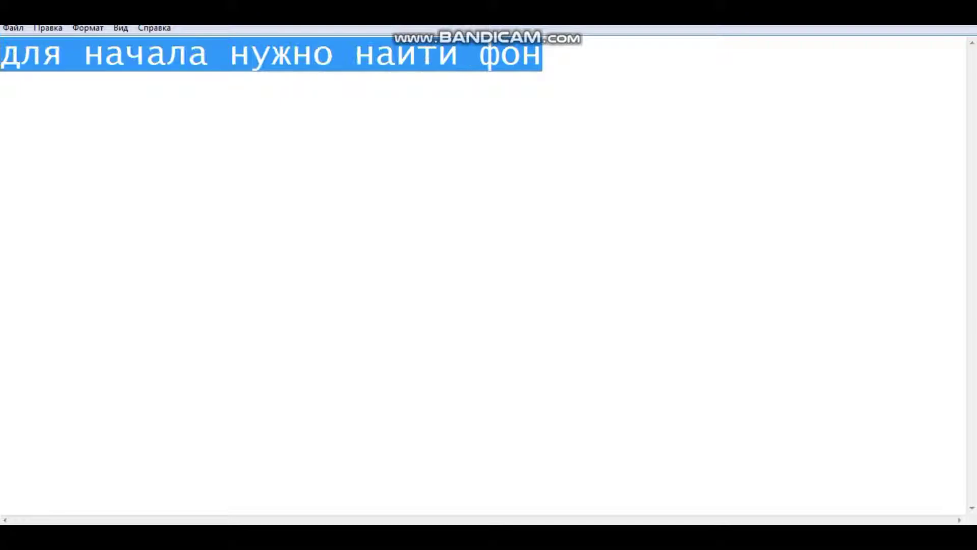
pyautogui.press('BackSpace')
pyautogui.write('ви')
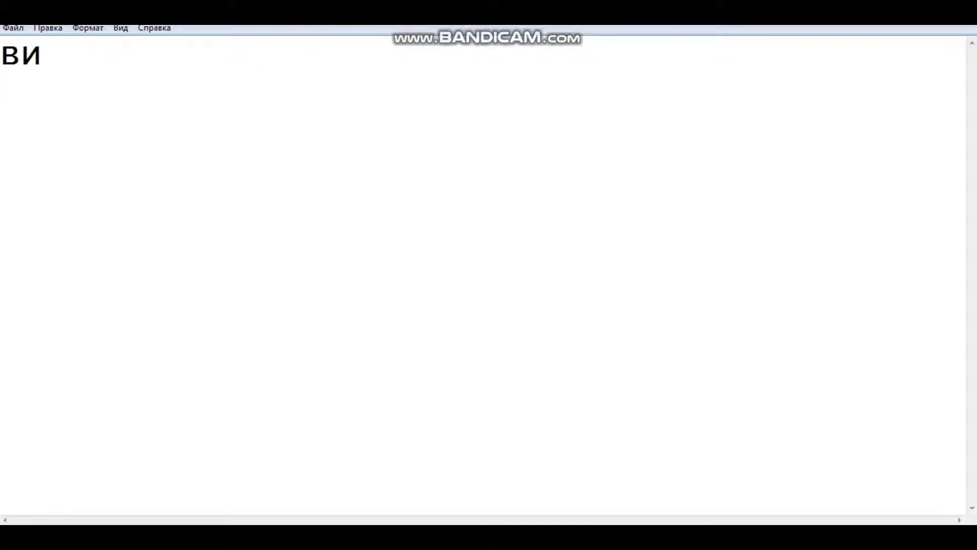
pyautogui.write('бираете')
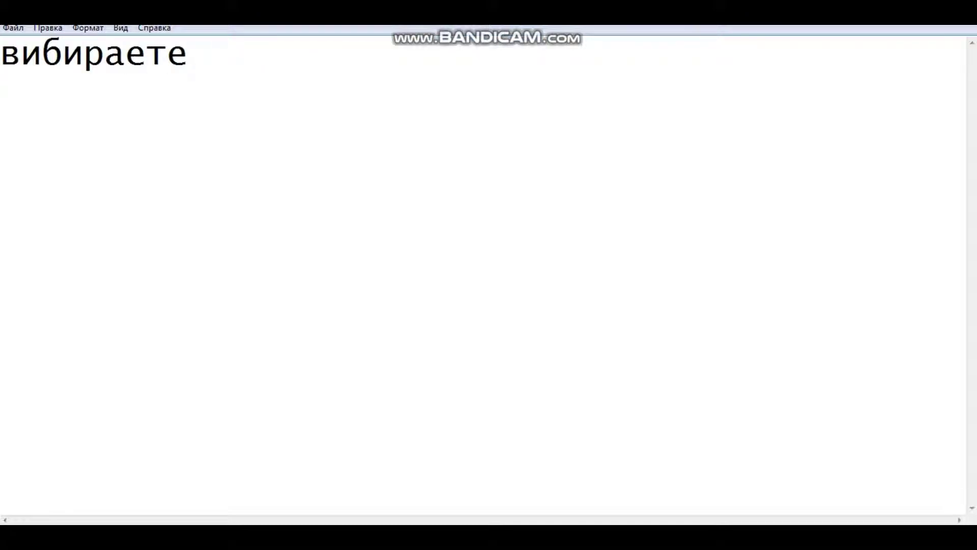
pyautogui.write(' мелодию')
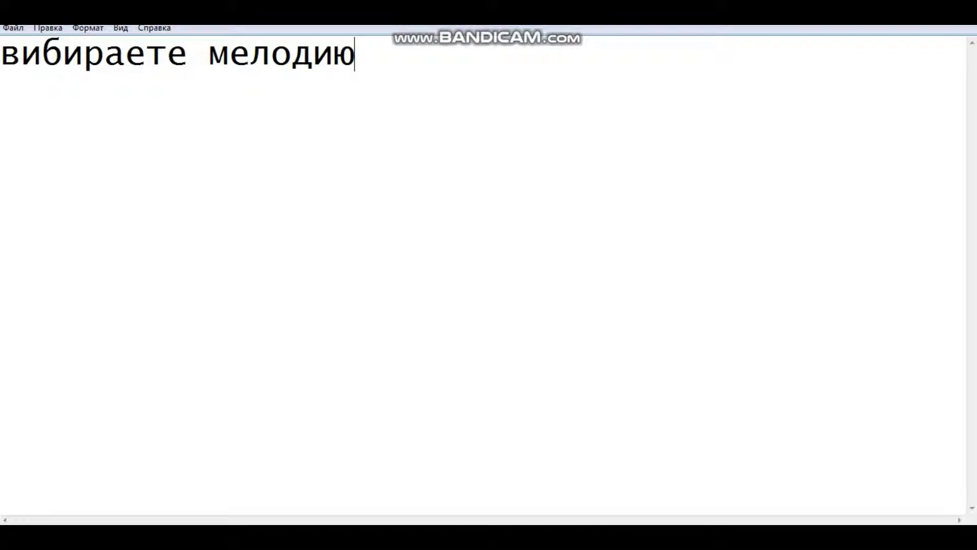
# - Switch to Wondershare Filmora and import the melodiya-dlya-podstavki-v-video audio file from the Загрузки folder into the empty custom album
pyautogui.press('super+Down')
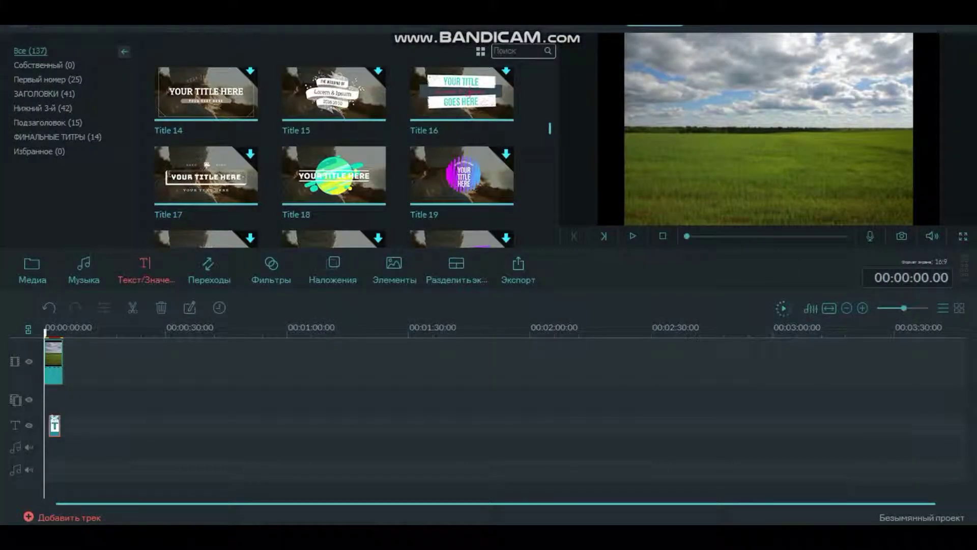
pyautogui.click(32, 271)
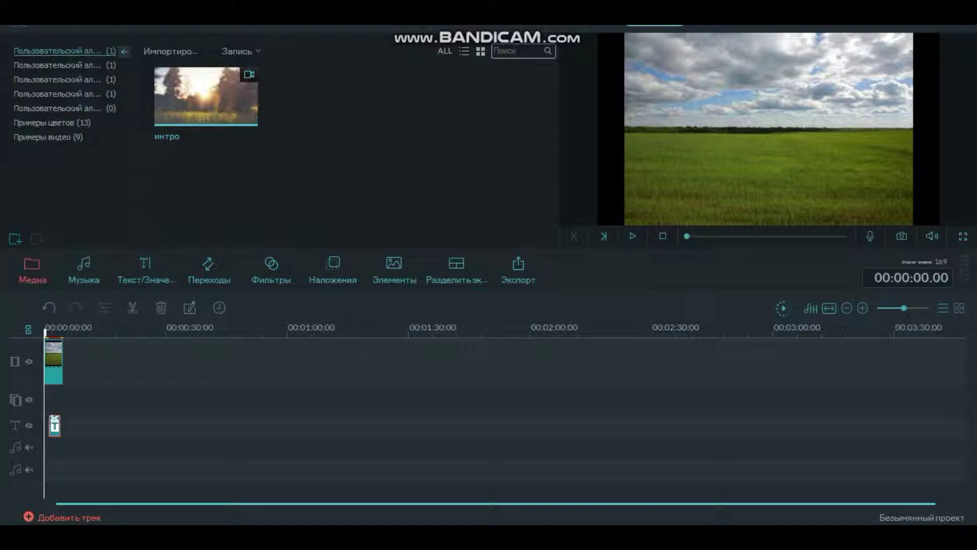
pyautogui.press('Escape')
pyautogui.click(101, 94)
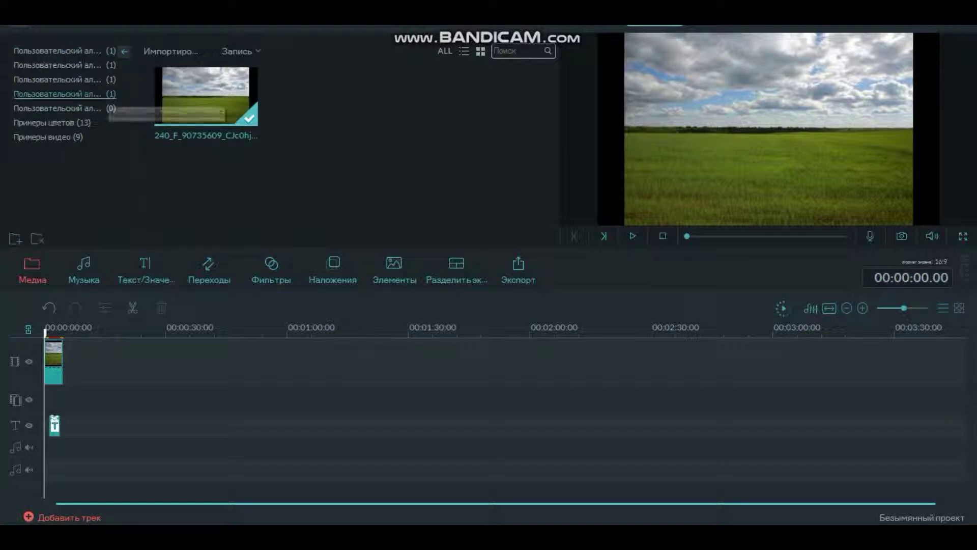
pyautogui.click(101, 108)
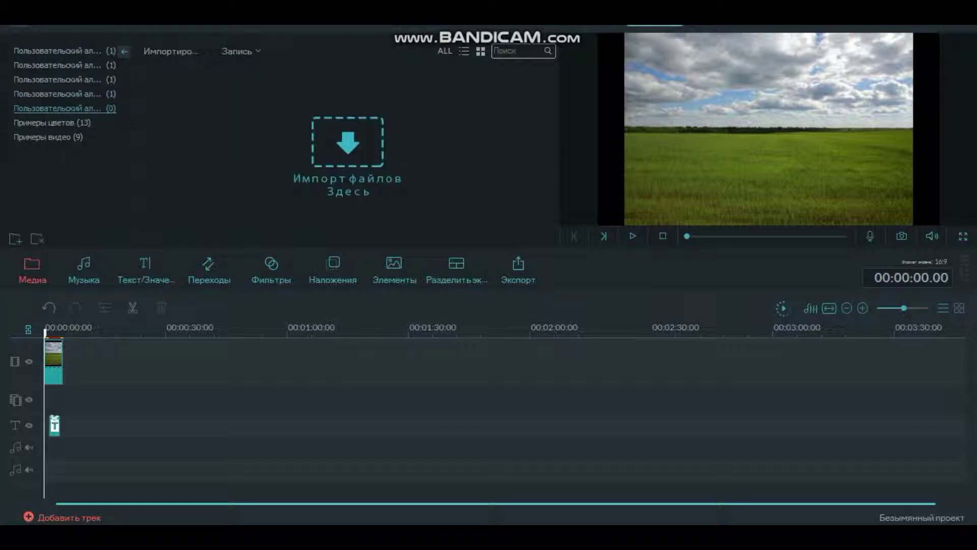
pyautogui.click(348, 143)
pyautogui.click(58, 103)
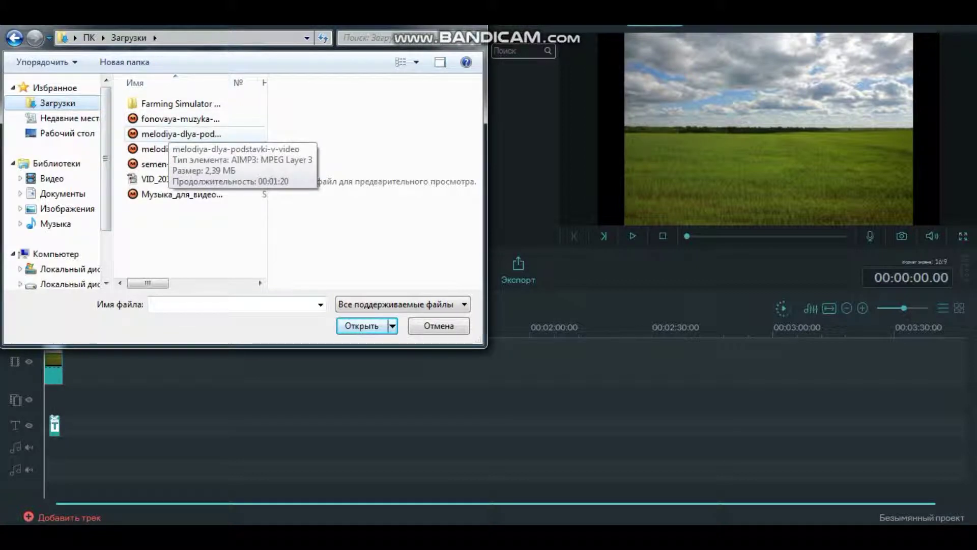
pyautogui.doubleClick(173, 134)
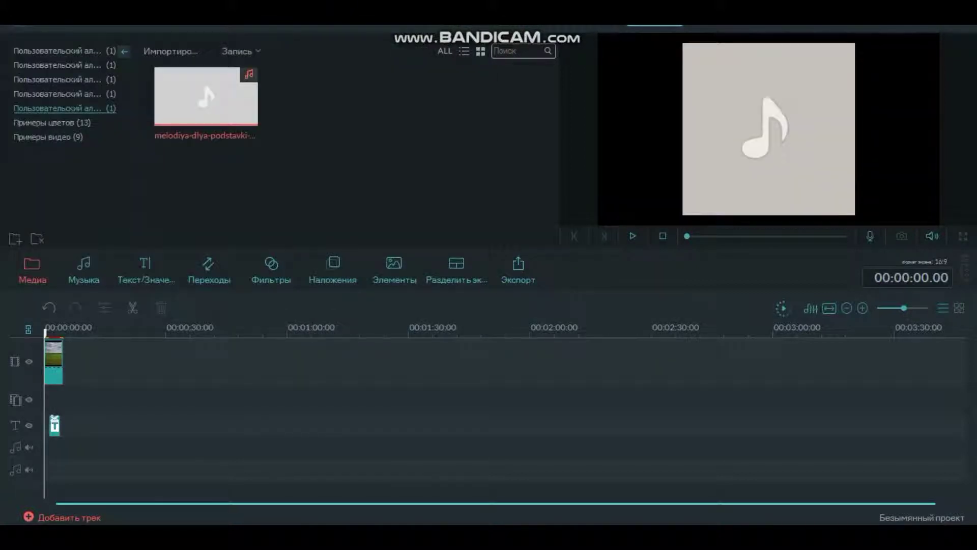
# - Listen briefly to the imported melody and add it to the first audio track at the start of the timeline
pyautogui.click(632, 235)
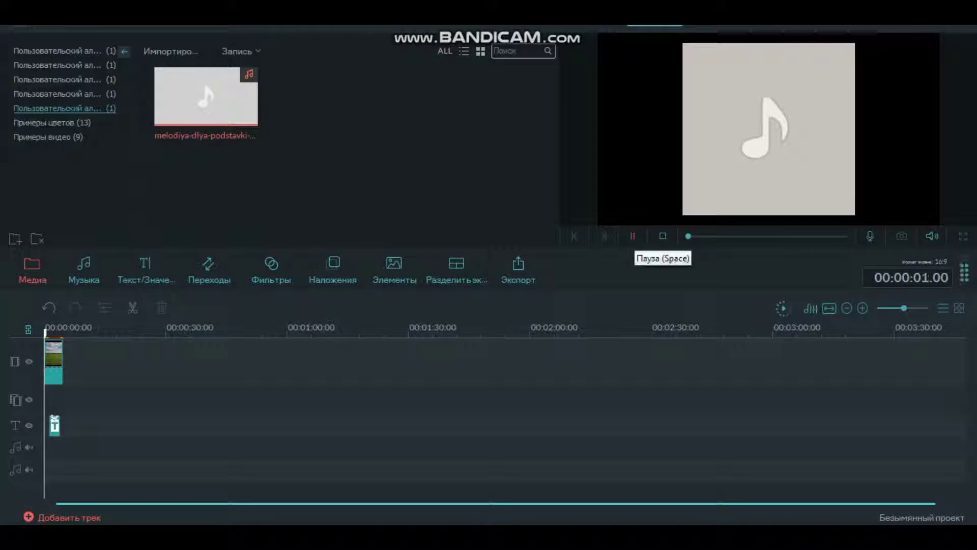
pyautogui.click(632, 235)
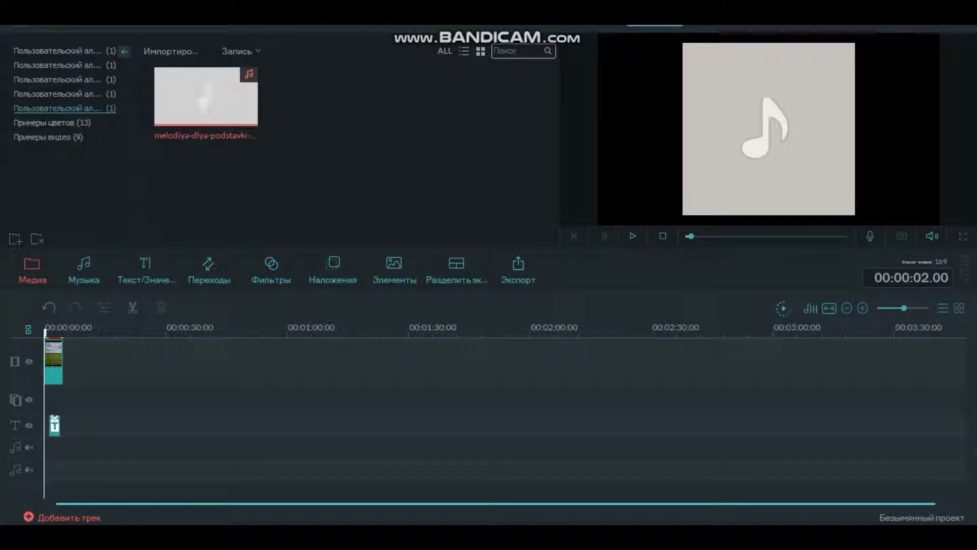
pyautogui.click(205, 96)
pyautogui.click(206, 97)
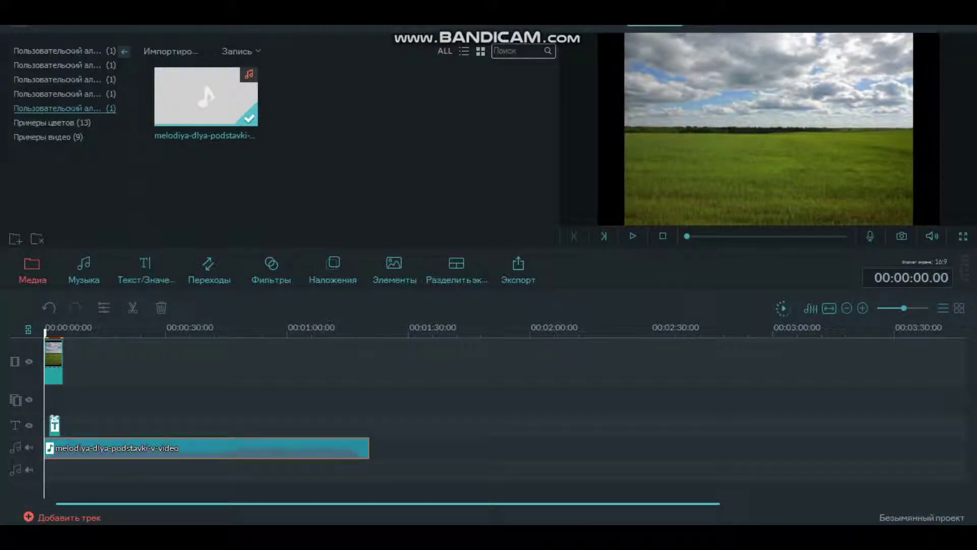
# - Shorten the melody clip to end with the background picture clip and play the finished intro
pyautogui.moveTo(369, 447); pyautogui.dragTo(63, 447)
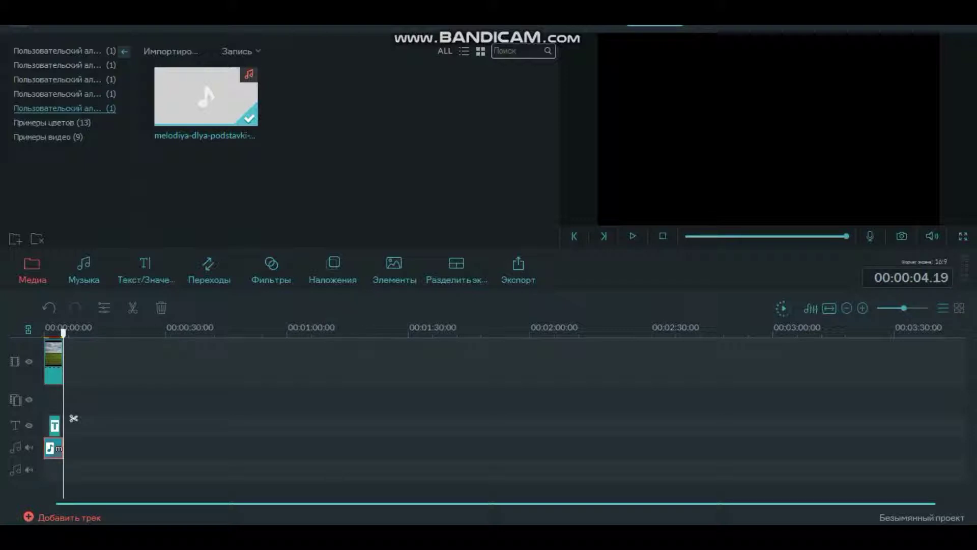
pyautogui.moveTo(63, 447); pyautogui.dragTo(63, 447)
pyautogui.click(74, 417)
pyautogui.click(54, 448)
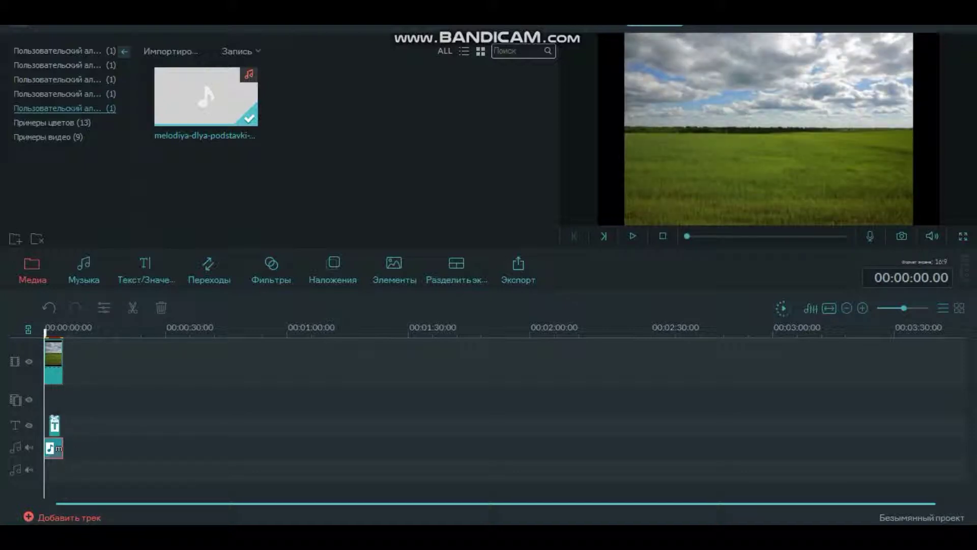
pyautogui.click(633, 235)
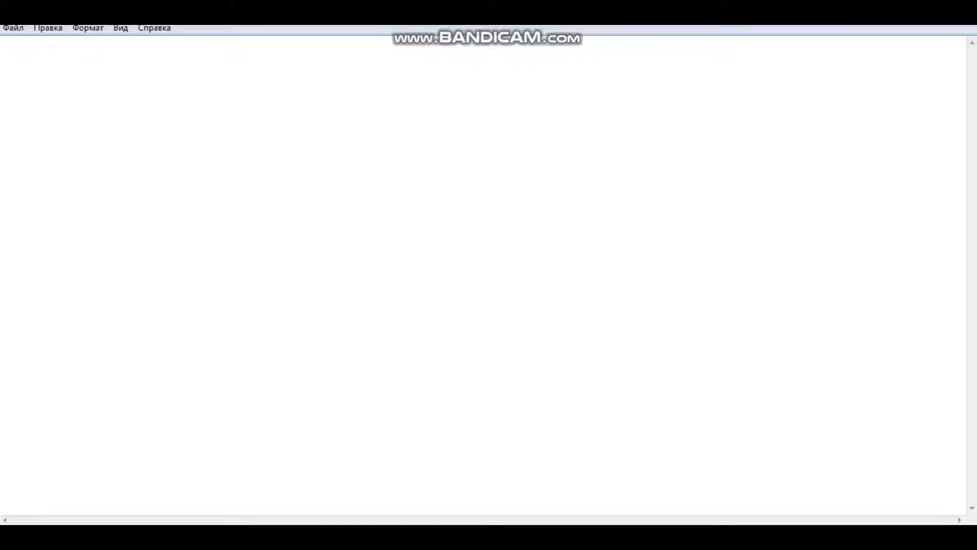
# - Switch to Notepad and write the closing note "Спасибо за просмотр"
pyautogui.write('Спа')
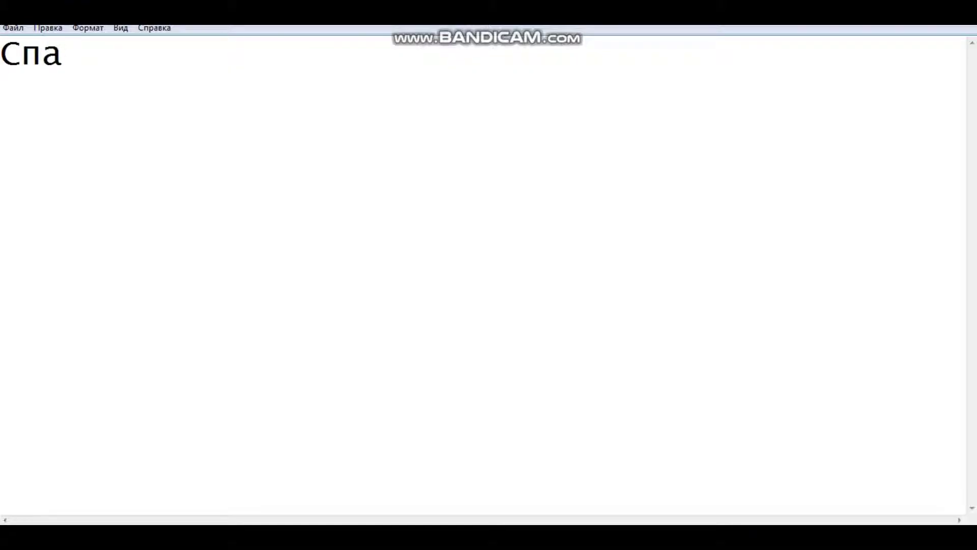
pyautogui.write('сибо за')
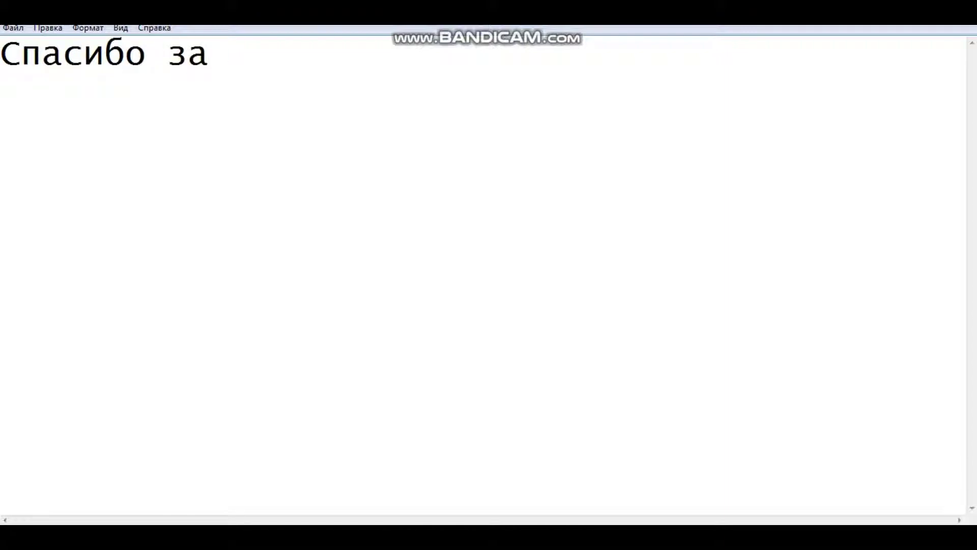
pyautogui.write(' прос')
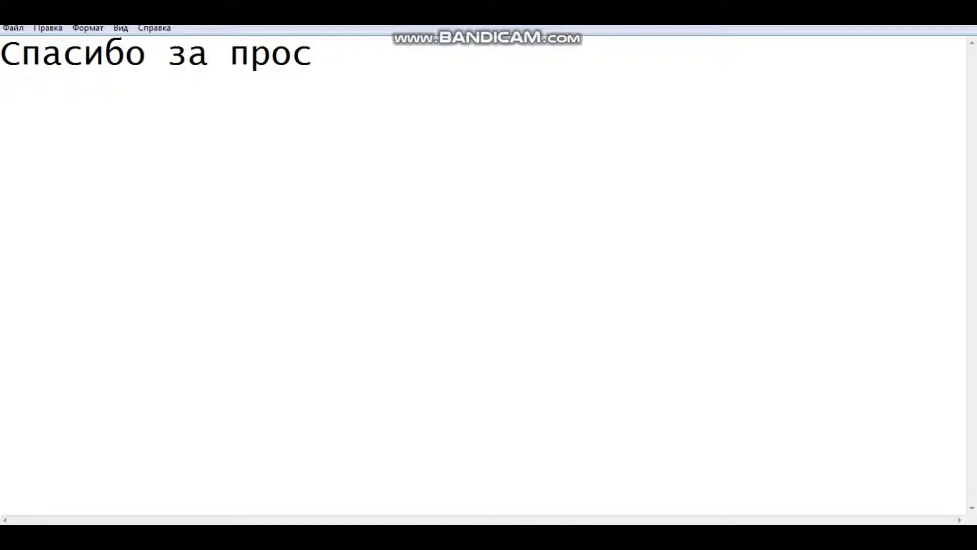
pyautogui.write('мотр')
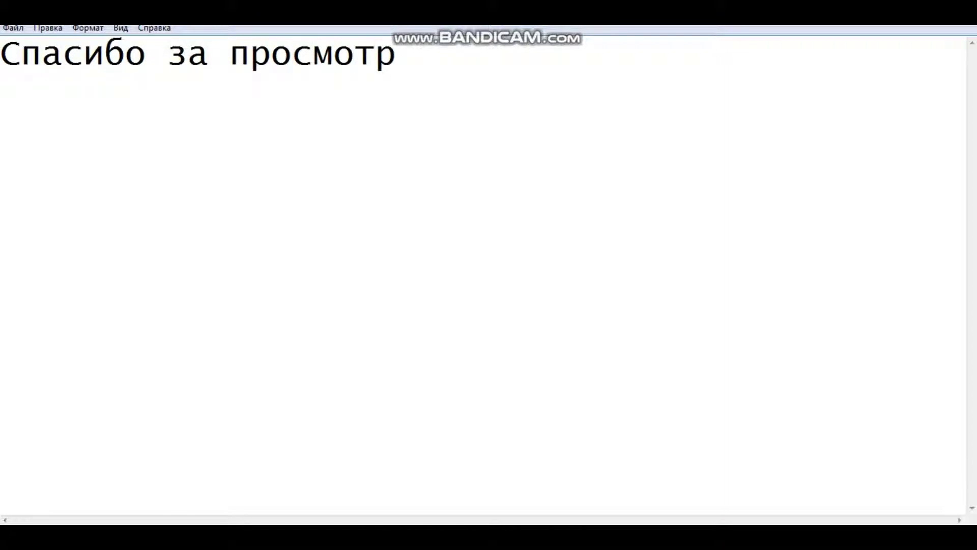